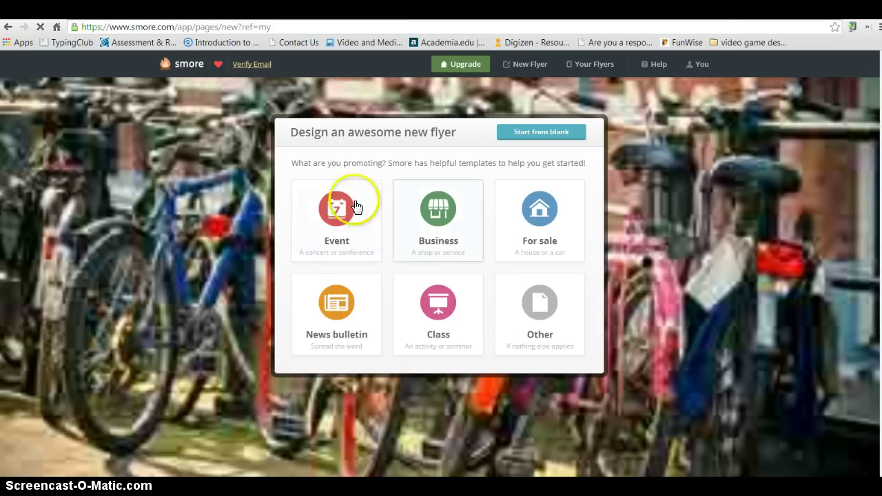
- Start a new flyer from the News bulletin template and set its title to "Global Warming"
click(321, 221)
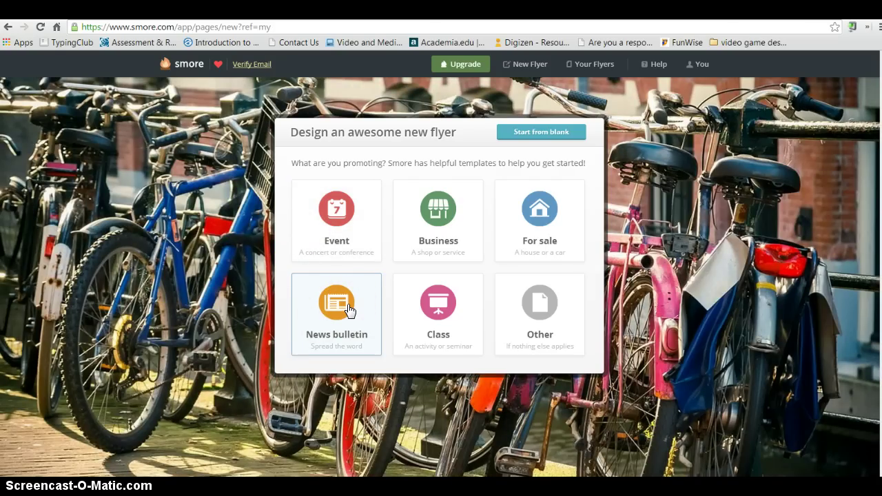
click(349, 309)
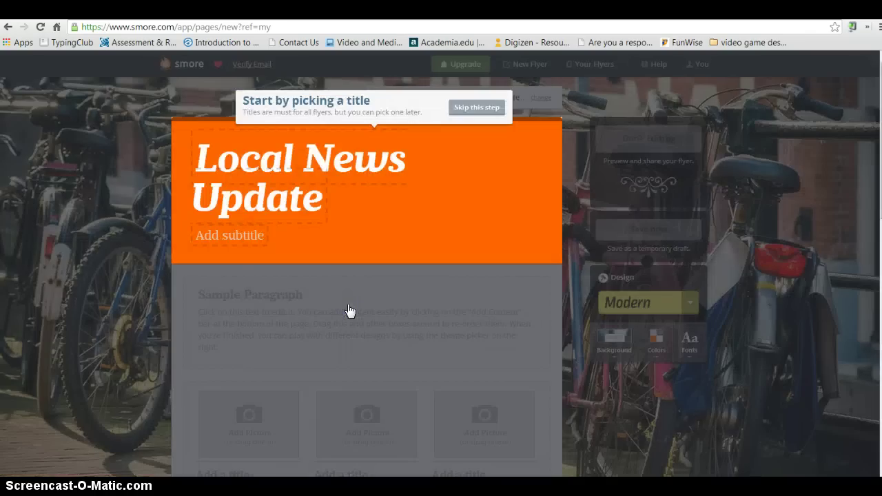
click(272, 170)
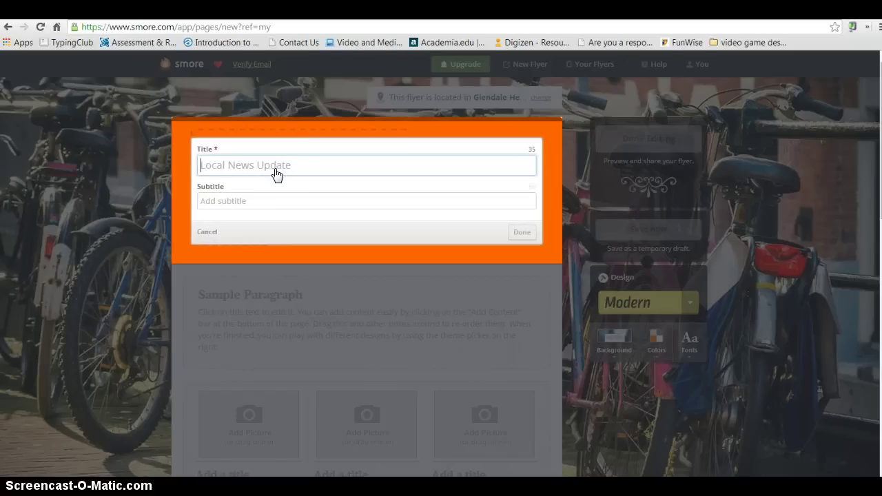
click(297, 166)
text(Goba)
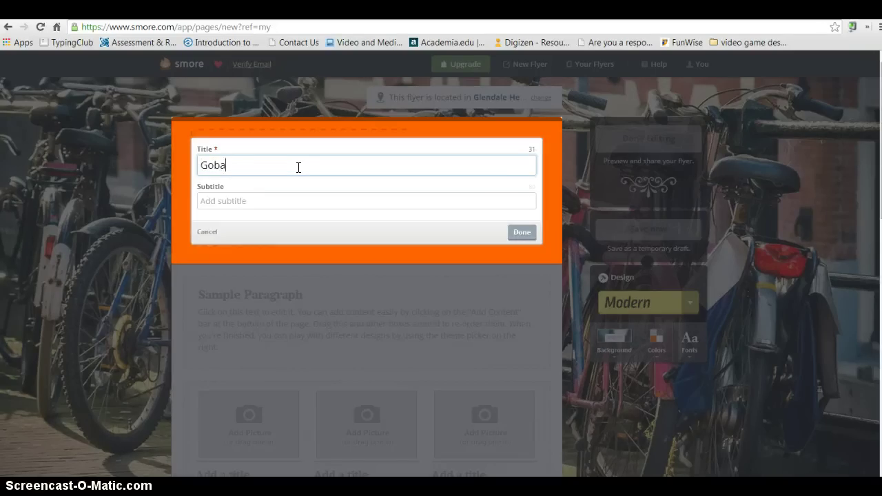
text(l Warming)
click(208, 164)
text(l)
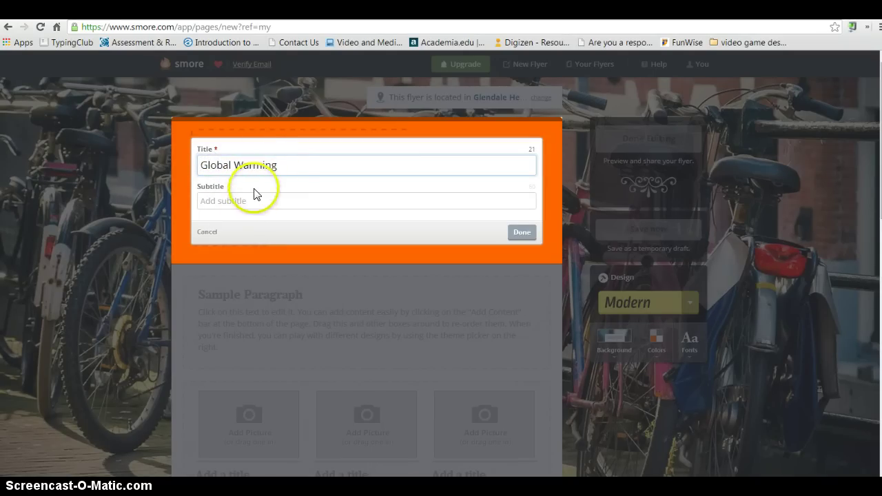
- Add the subtitle "By: Your Name" to the flyer and save the heading
click(259, 200)
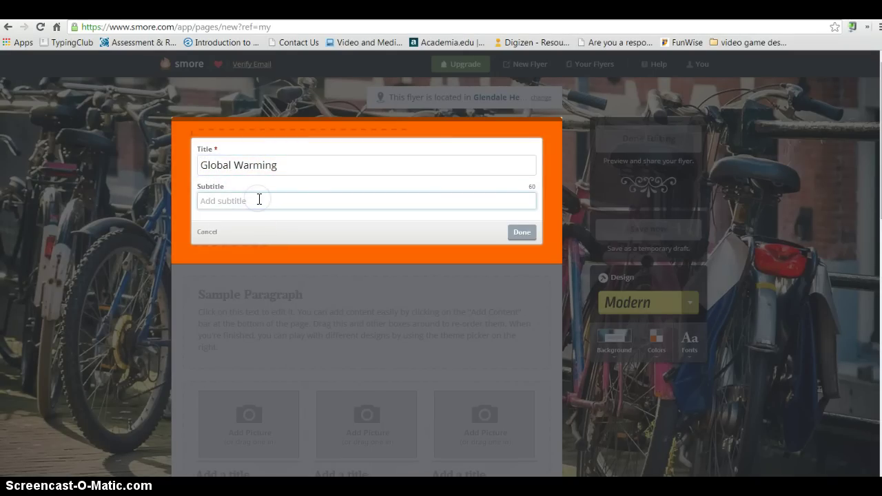
text(By: Your Name)
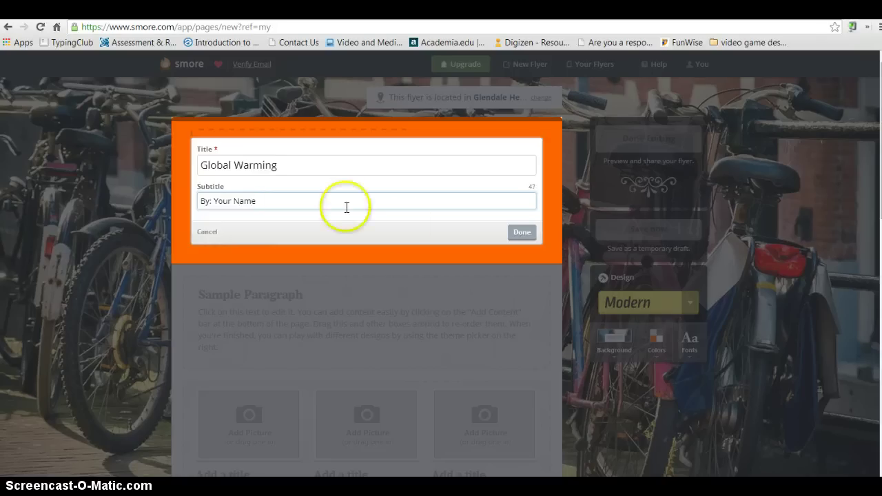
click(524, 234)
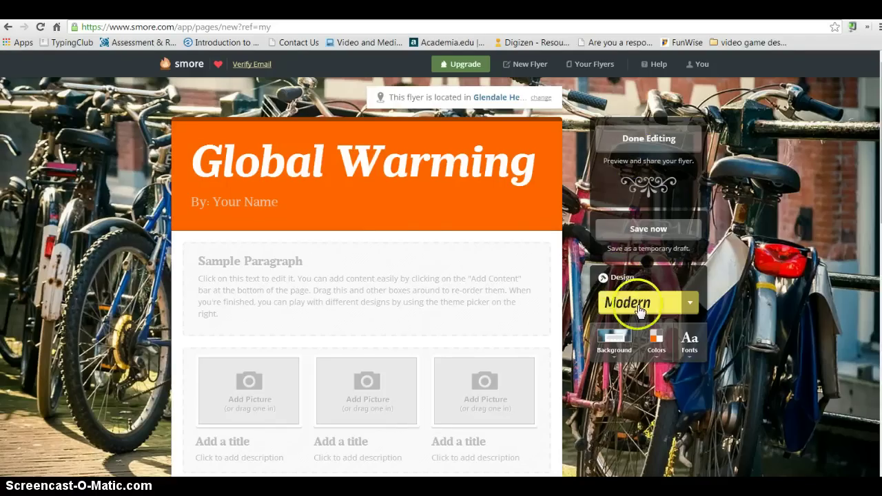
- Try the Minimal design on the flyer and check its standard and custom background options
click(689, 303)
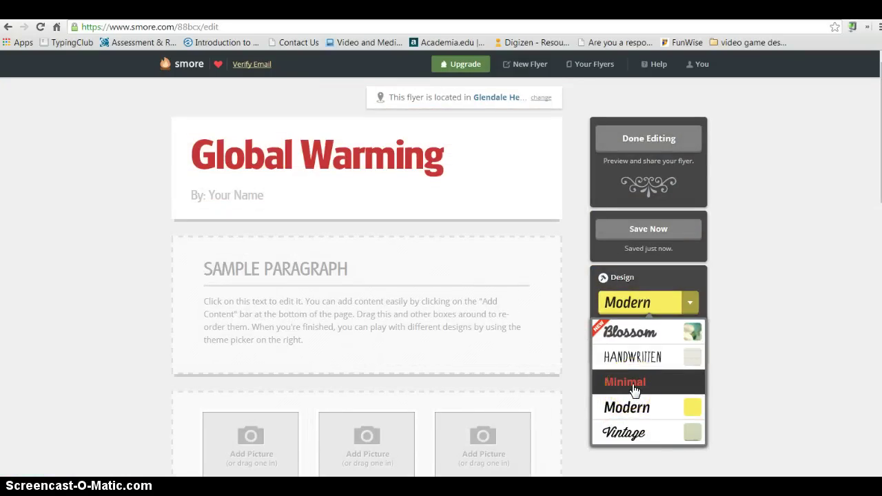
click(635, 389)
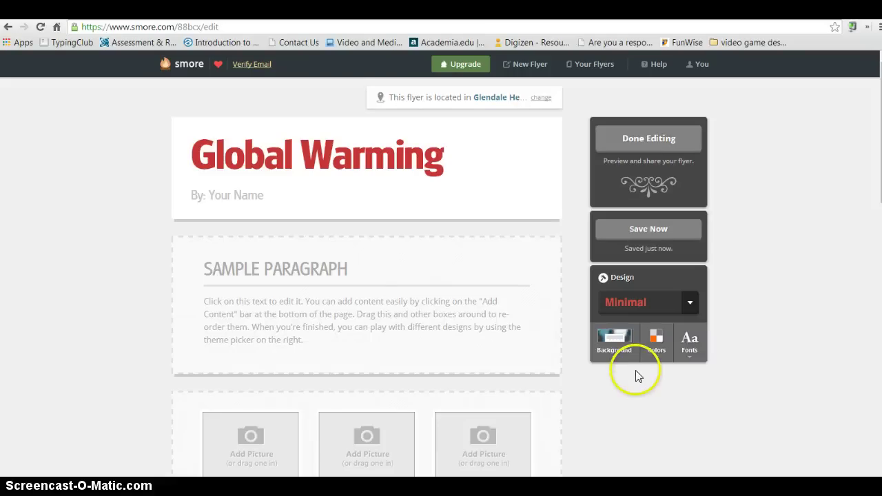
click(619, 351)
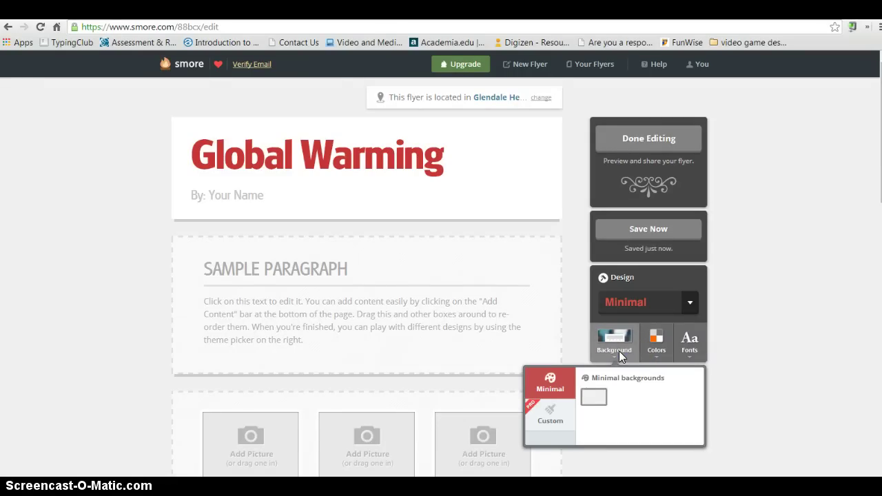
click(557, 391)
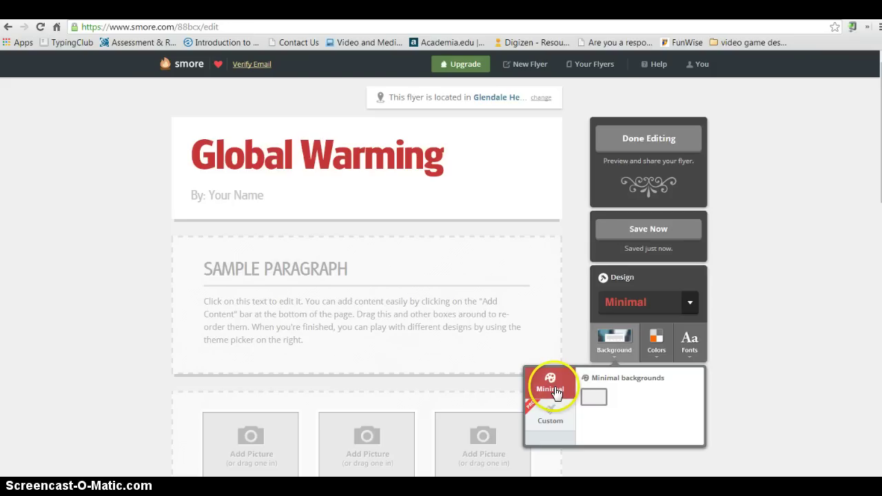
click(550, 411)
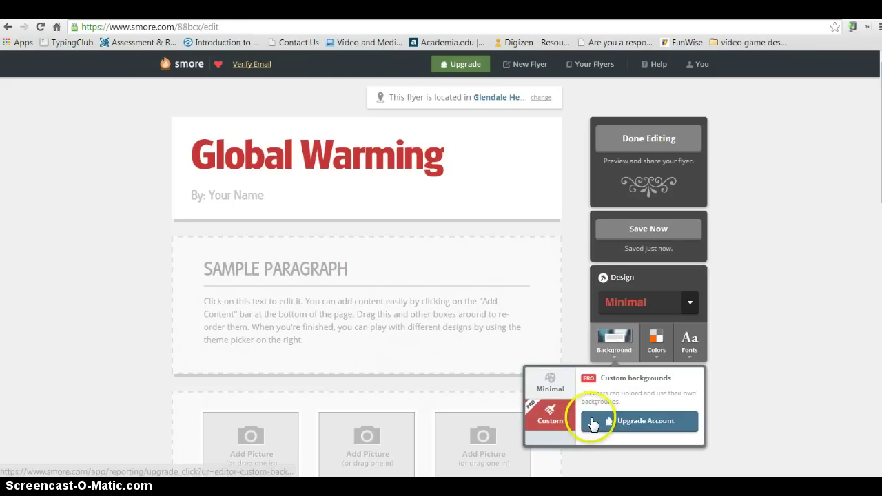
click(555, 385)
click(555, 386)
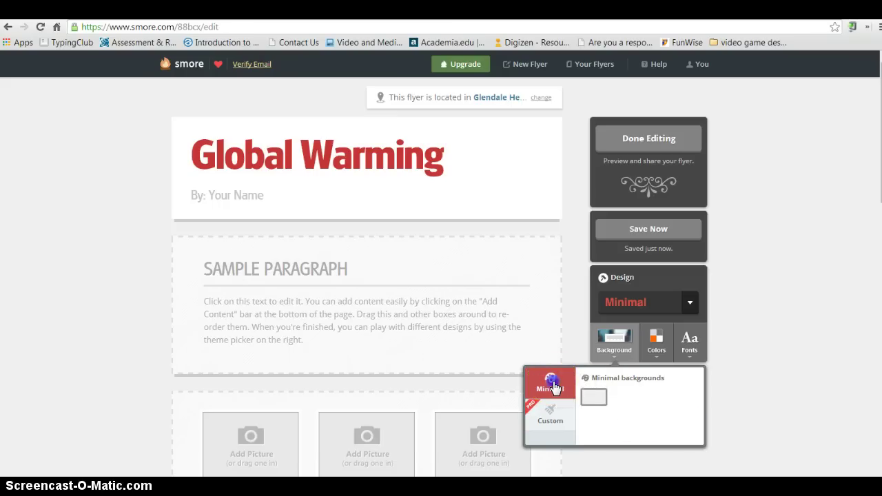
- Switch the flyer to the Modern design and try several of its photo backgrounds
click(690, 309)
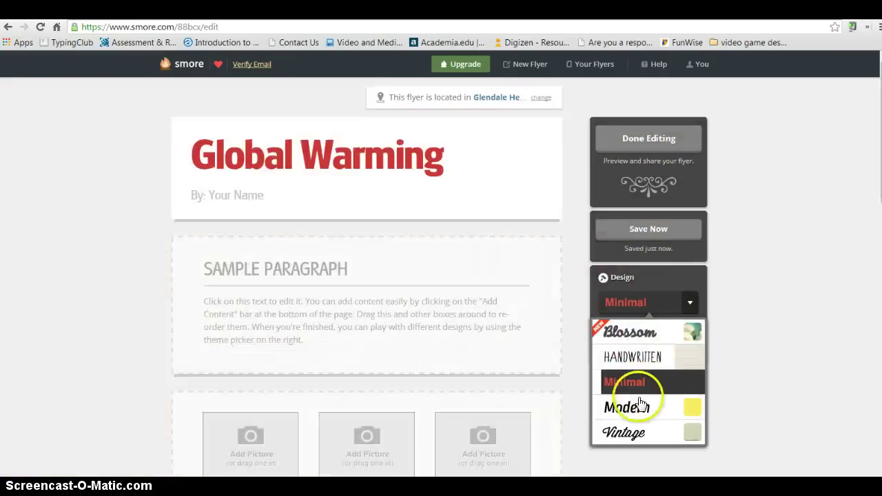
click(639, 405)
click(621, 361)
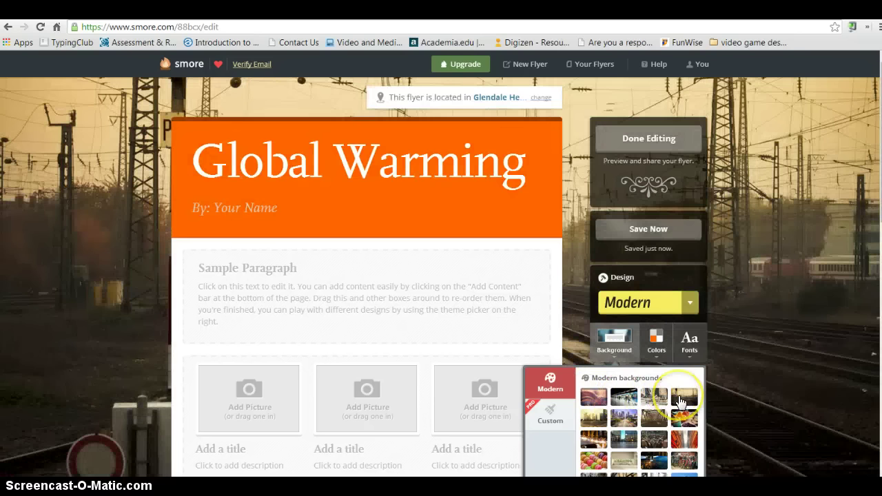
click(683, 416)
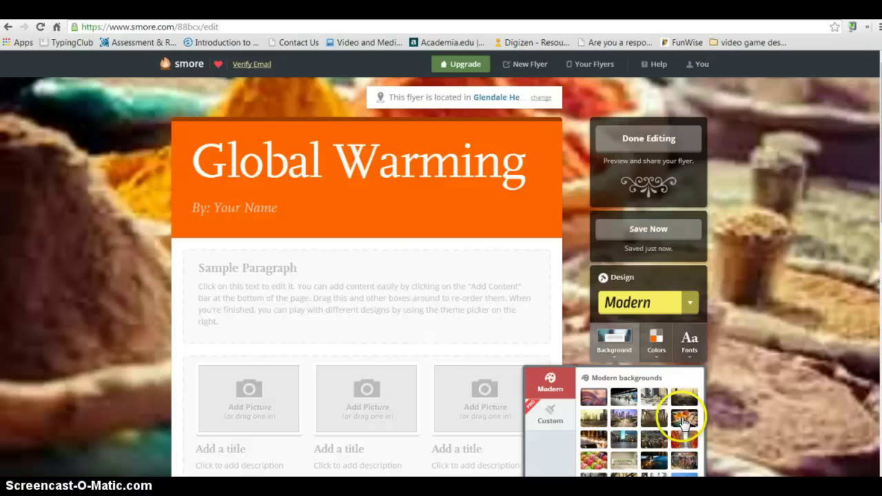
click(654, 418)
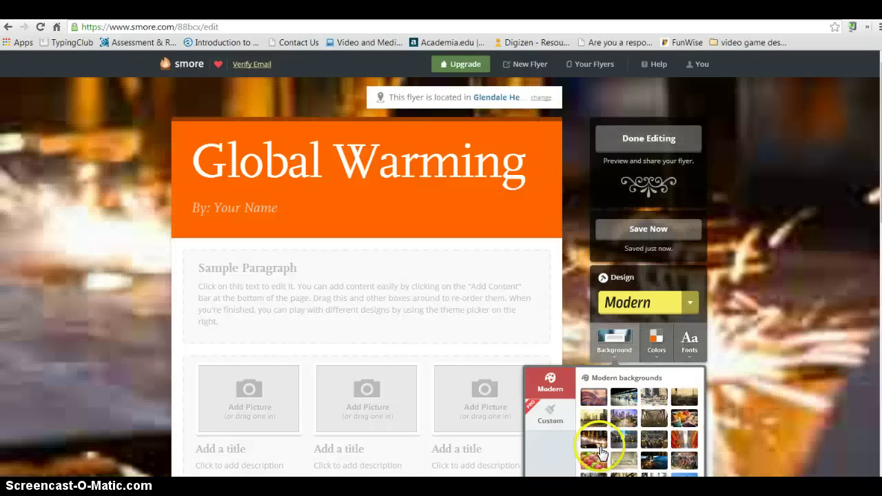
click(597, 461)
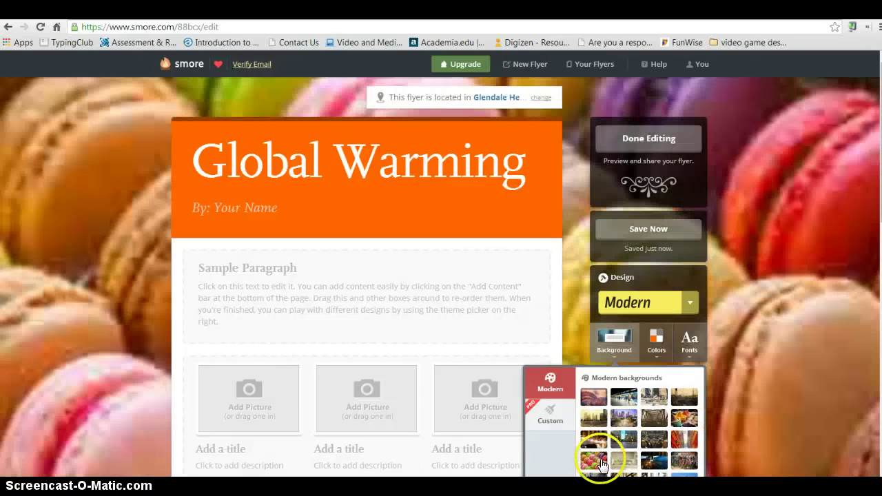
- Change the flyer's design to Minimal
click(689, 308)
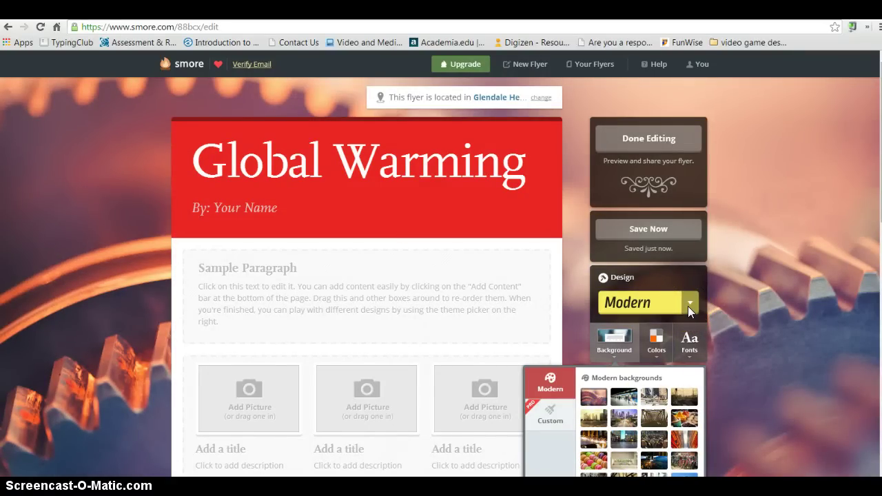
click(689, 307)
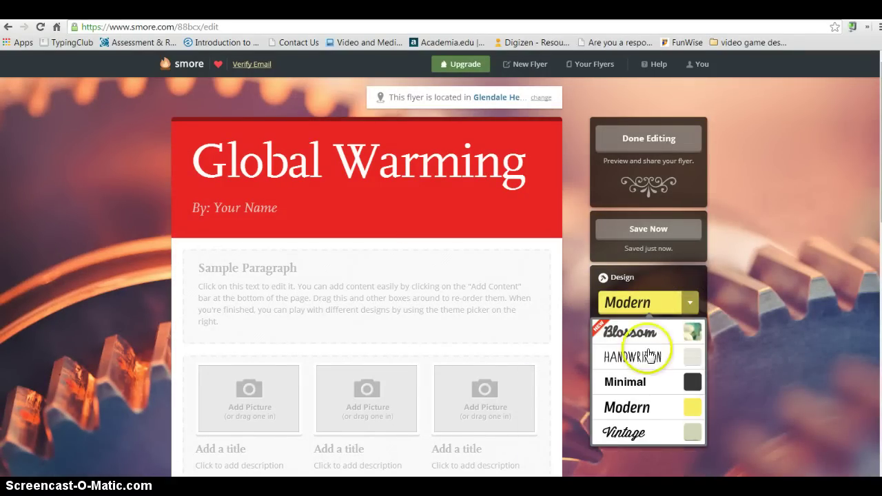
click(634, 380)
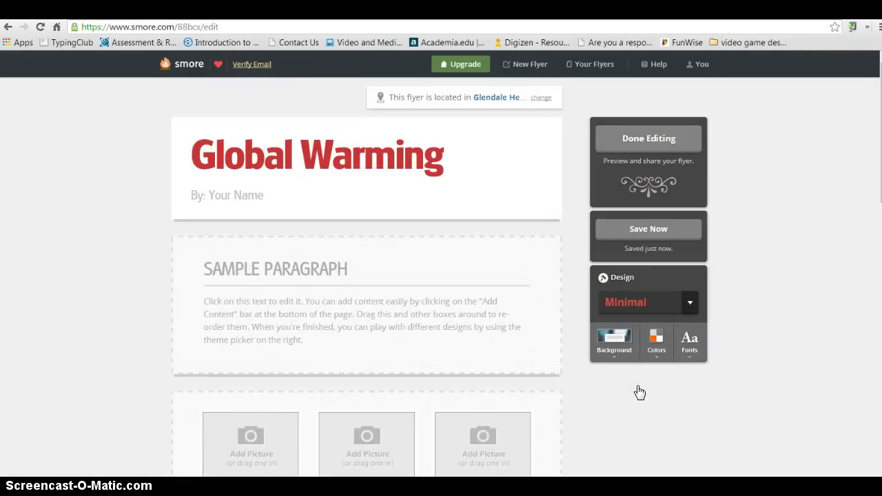
- Set the flyer's color to bright red
click(661, 345)
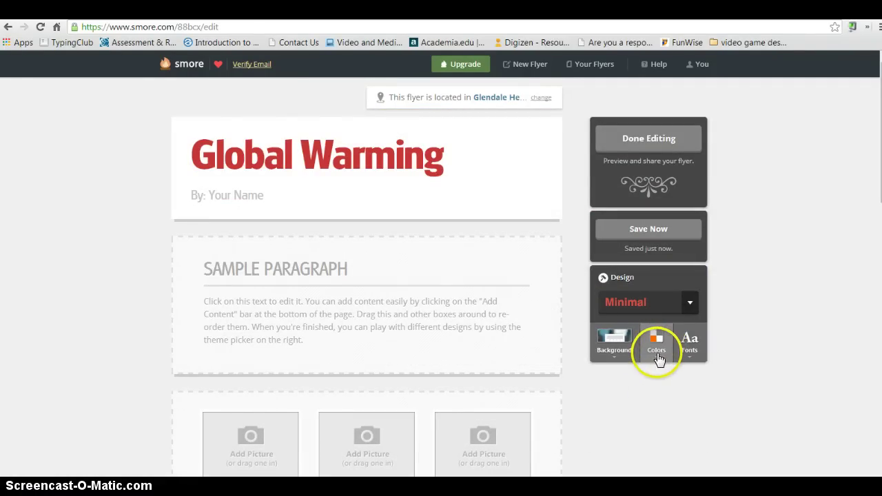
click(657, 353)
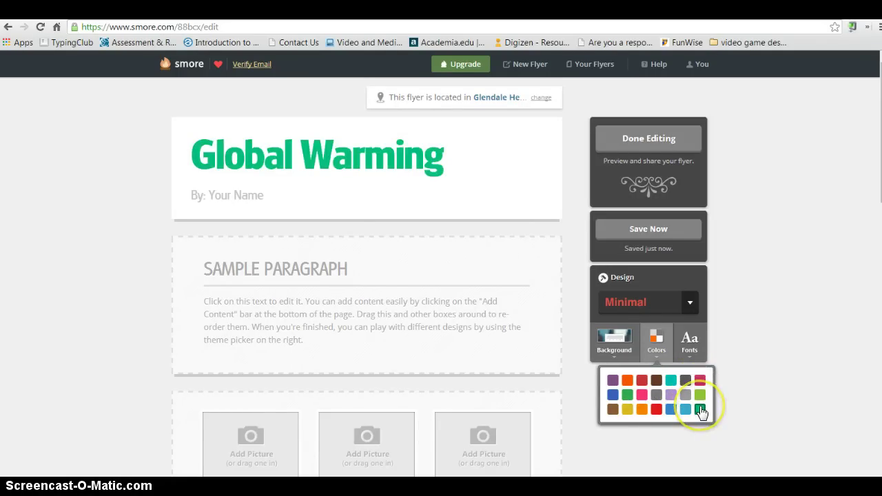
click(658, 411)
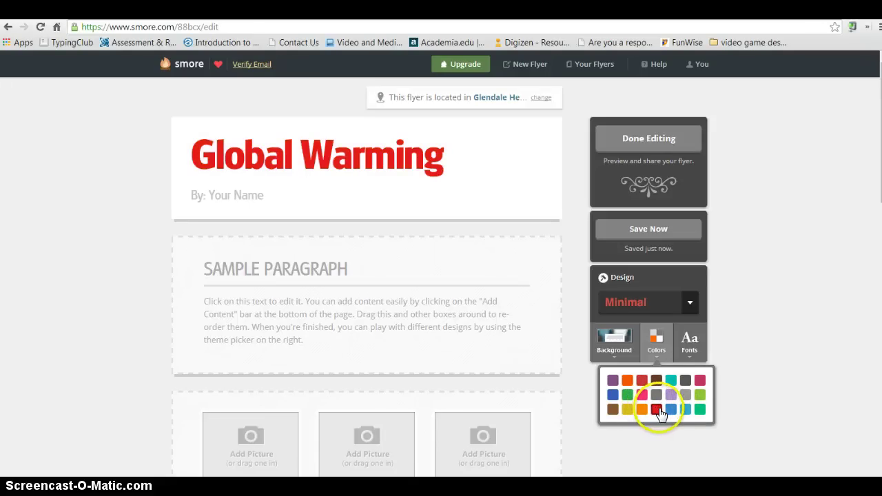
click(657, 409)
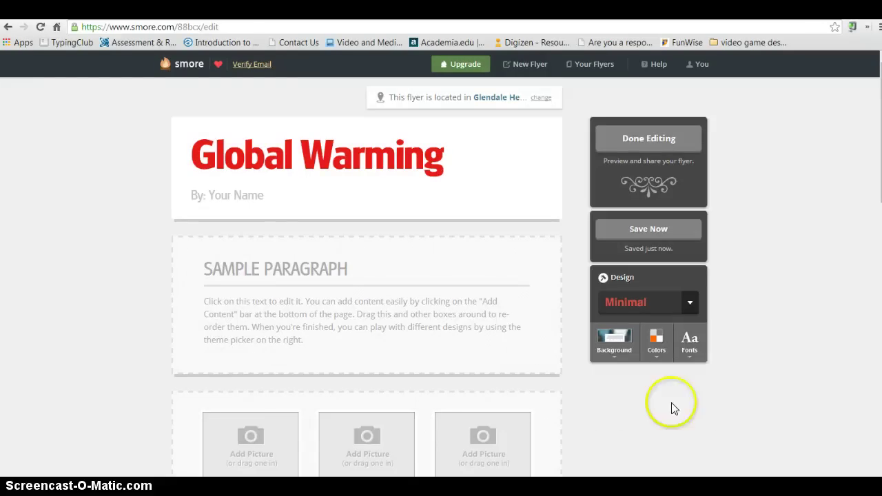
- Compare the Hoffmann, Museo, Adelle and Vekta fonts on the flyer, and choose Glasgow as its font
click(693, 361)
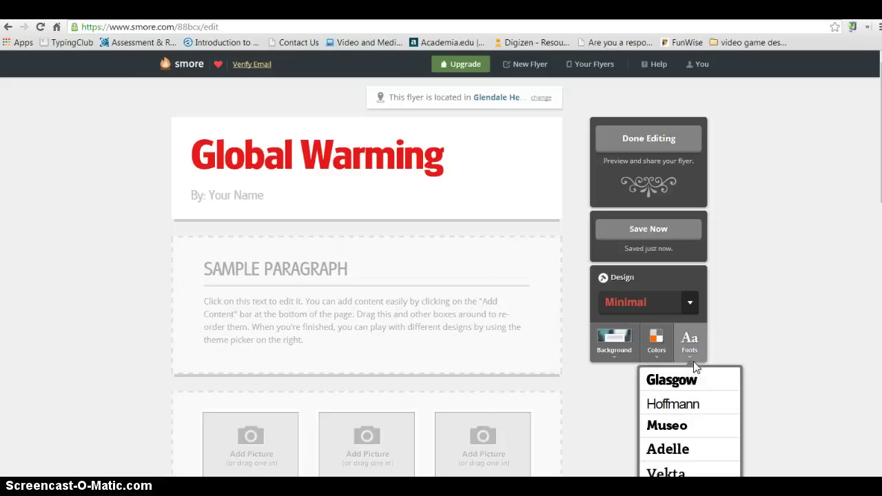
click(689, 405)
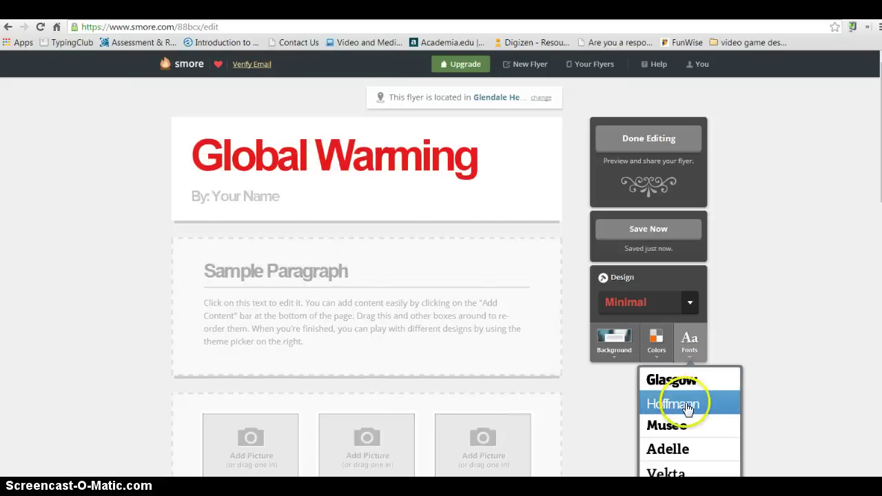
click(682, 424)
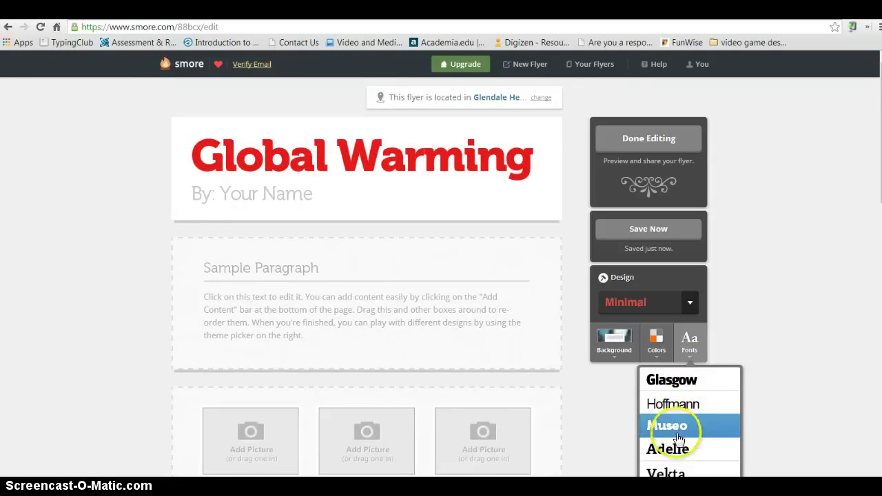
click(672, 447)
click(678, 472)
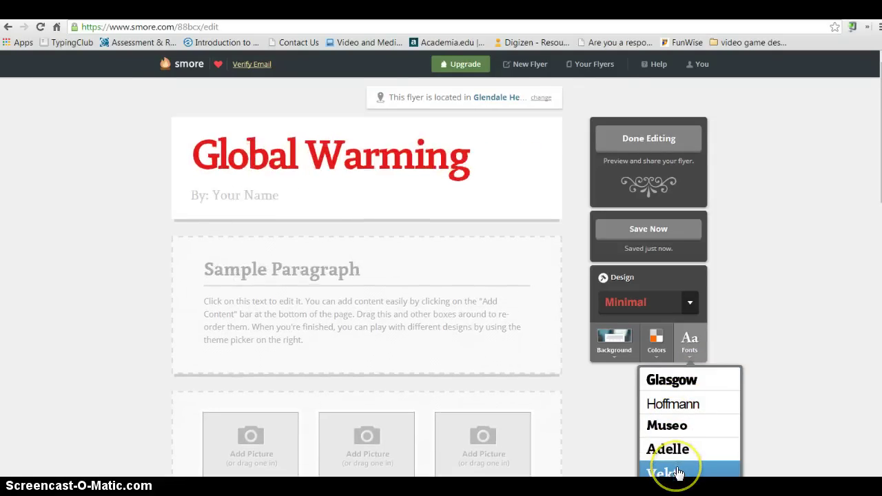
scroll(672, 469, down, 1)
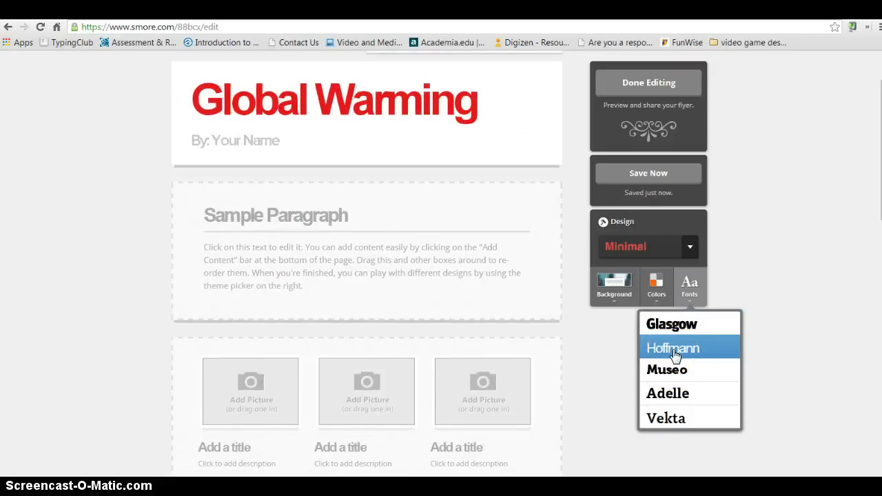
click(678, 322)
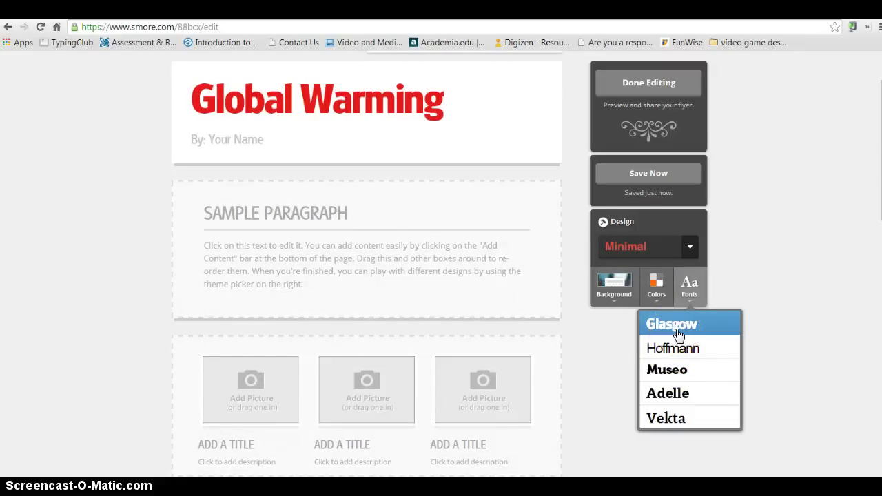
click(679, 334)
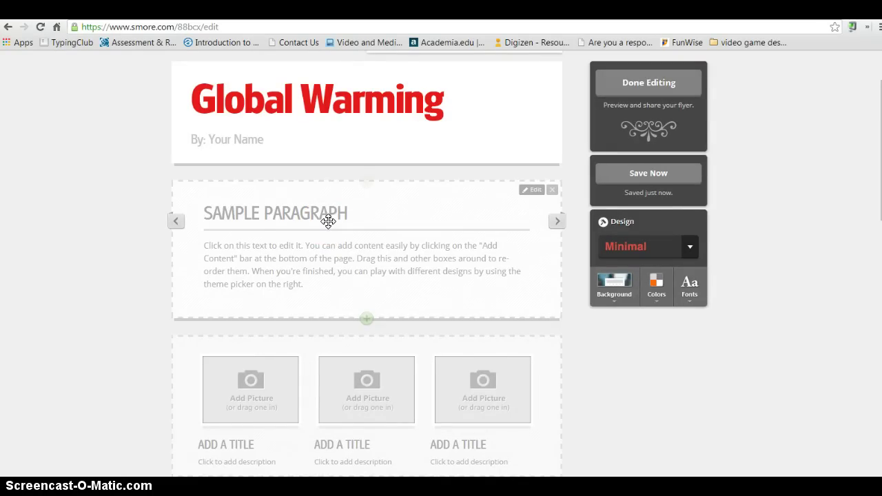
- Open the sample paragraph for editing and enter the title "Is Our World Heating Up?"
click(327, 220)
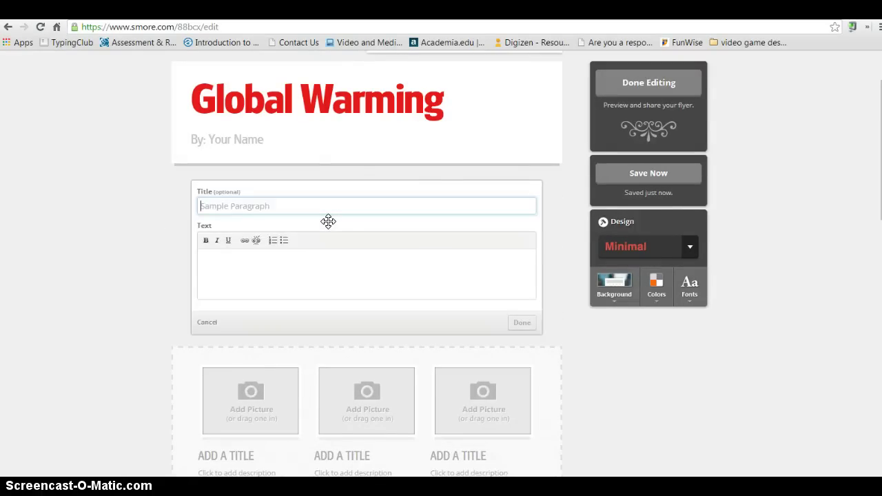
click(323, 212)
click(319, 207)
text(Is ou)
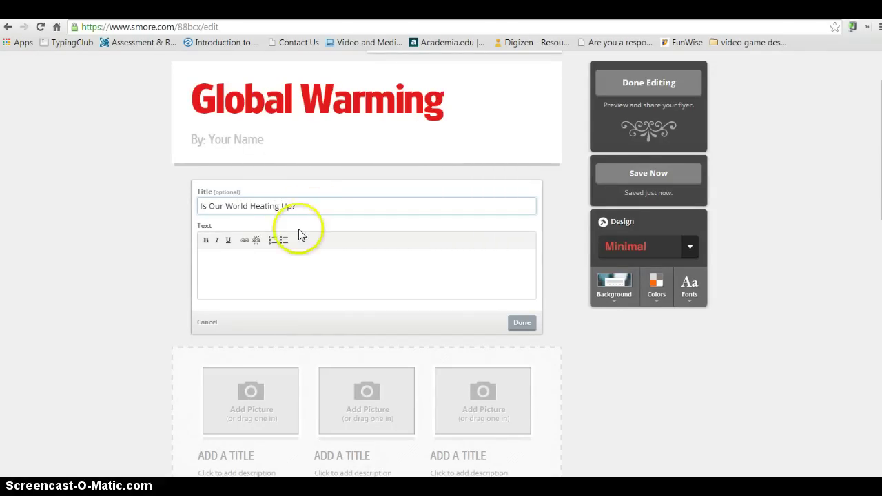
- Finish editing the "Is Our World Heating Up?" block, leaving its body text empty
click(281, 261)
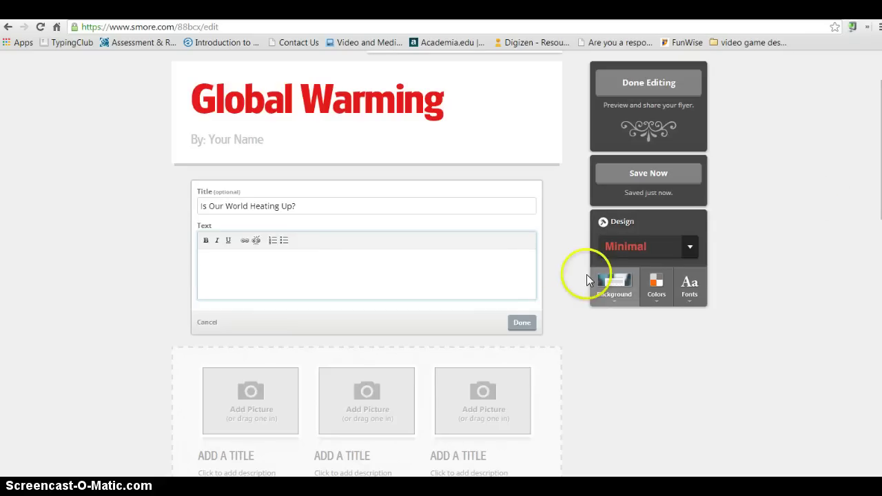
click(521, 324)
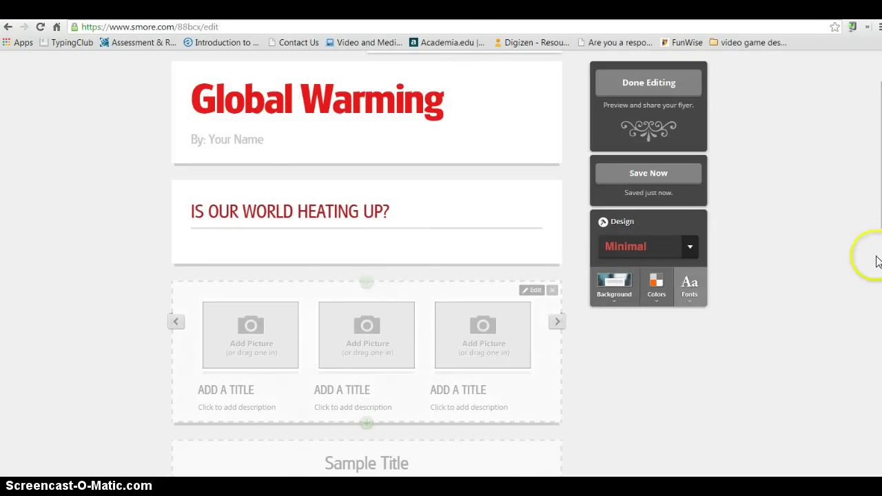
- Move the "Another Sample Paragraph" block up to directly below the "Is Our World Heating Up?" block
scroll(366, 276, down, 2)
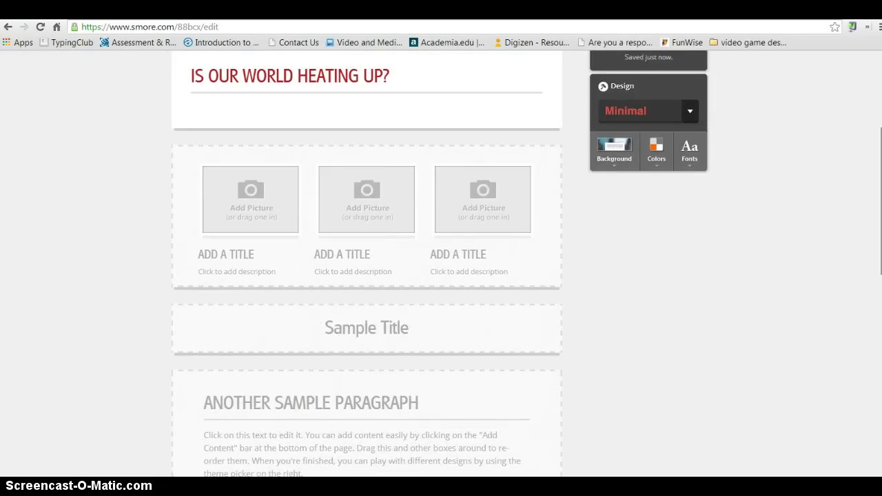
scroll(367, 276, up, 2)
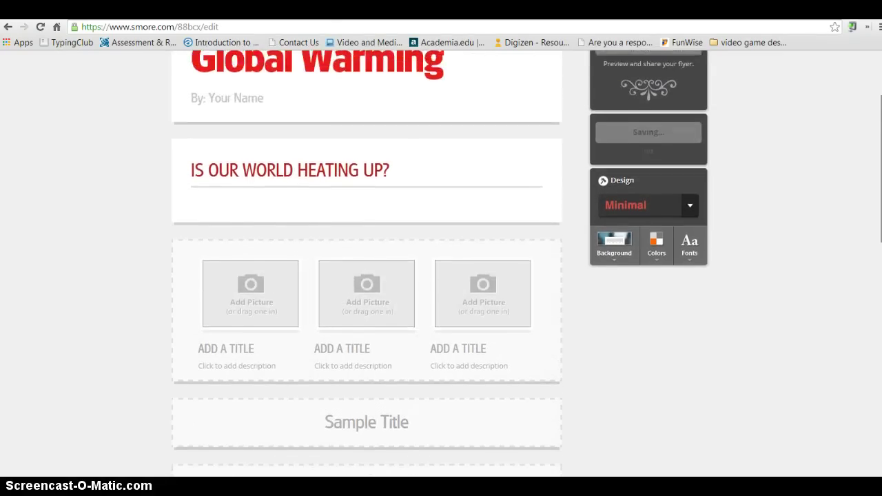
scroll(366, 275, down, 1)
scroll(367, 276, down, 2)
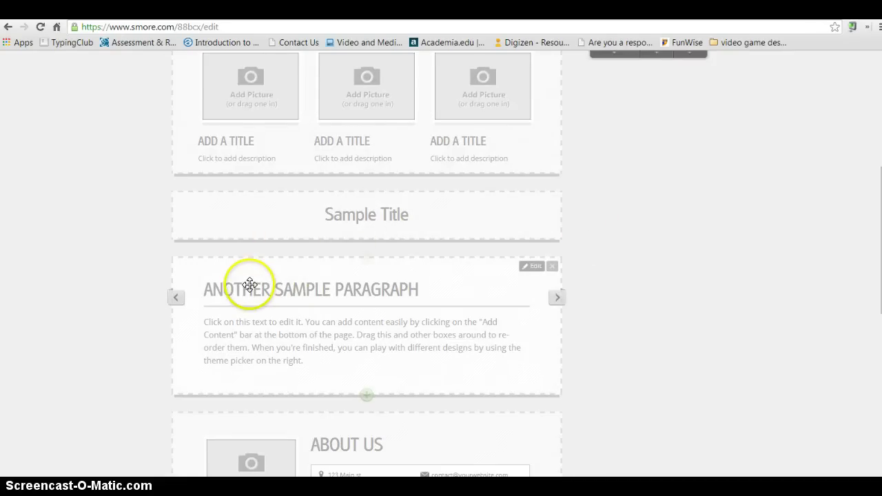
drag(247, 284, 797, 215)
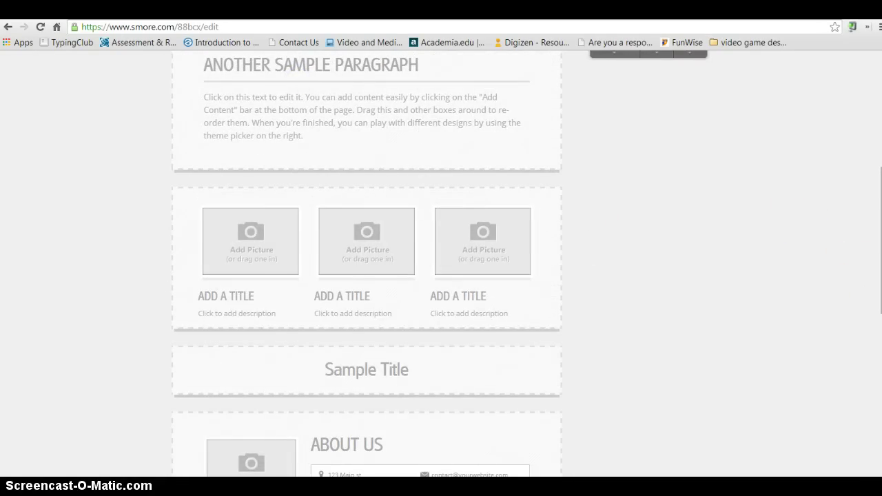
- Fill in the "Another Sample Paragraph" block with the title "Extreme Weather" and the text "Providing the supporting details."
scroll(316, 250, up, 3)
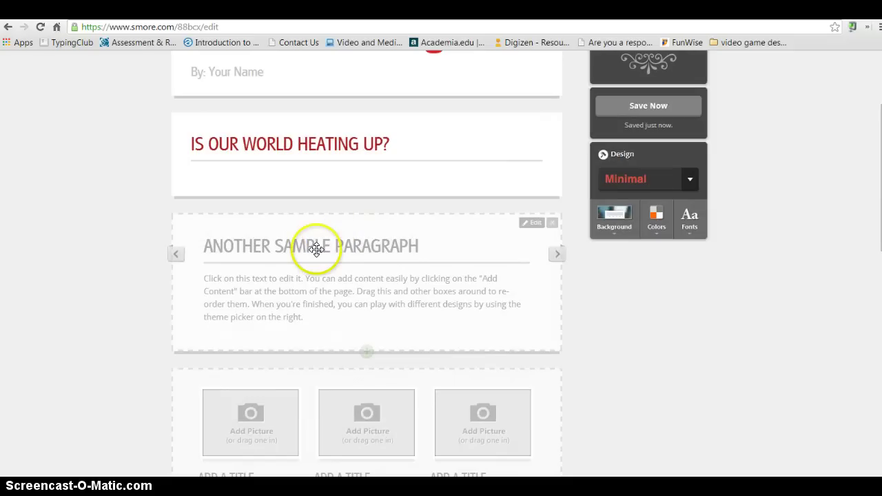
click(316, 249)
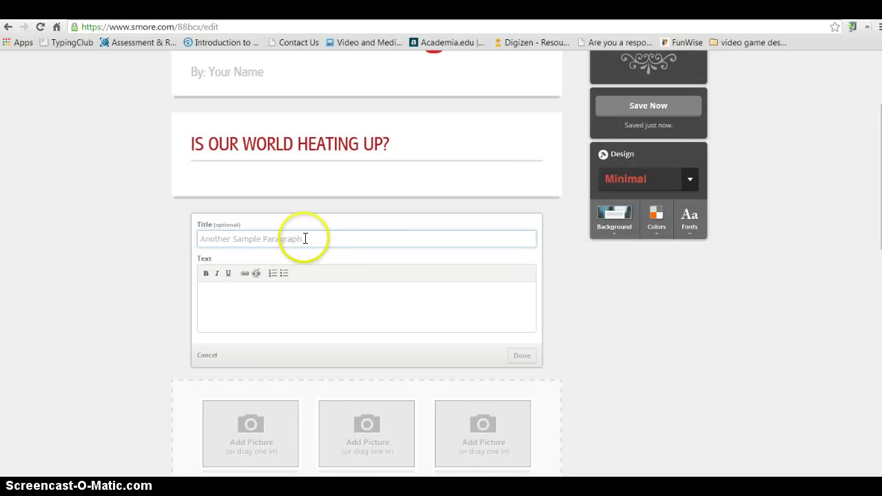
click(304, 239)
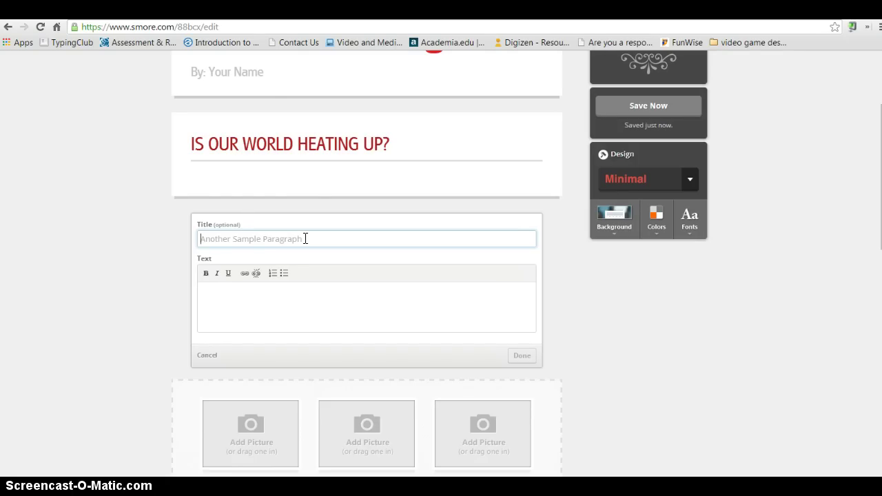
text(Extreme Weather)
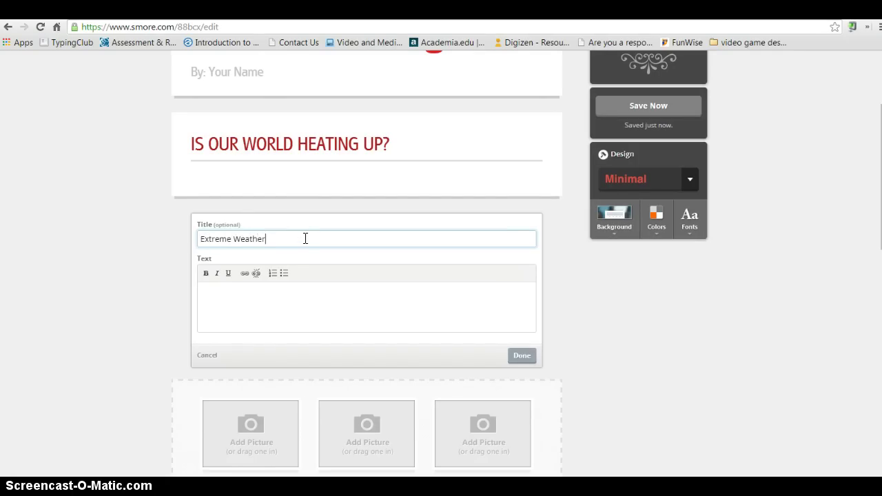
click(258, 303)
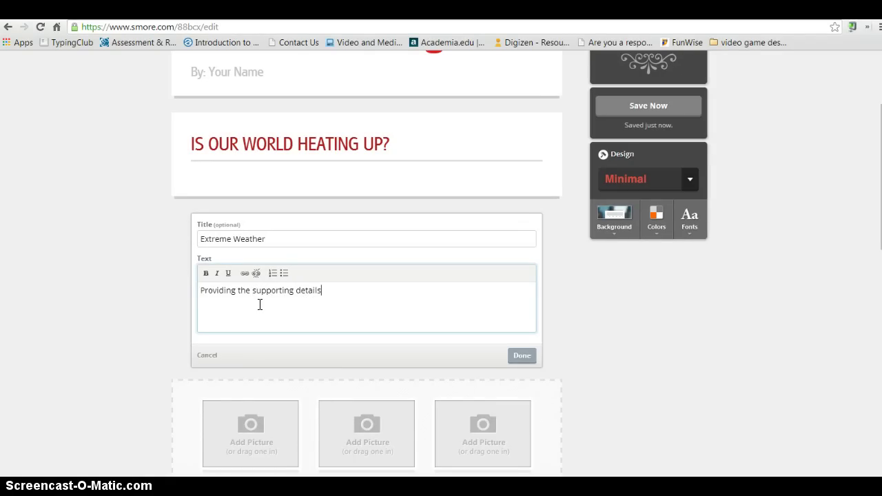
click(295, 292)
click(274, 273)
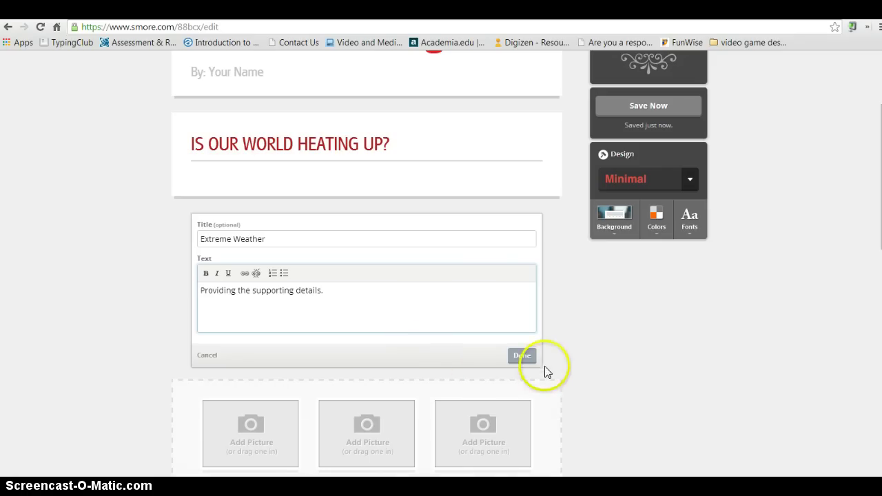
click(522, 355)
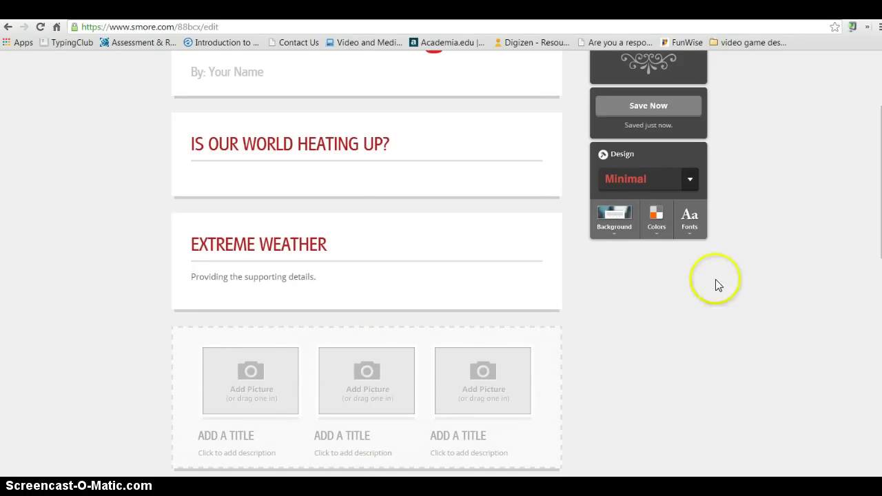
- Remove the empty three-picture gallery block below the "Extreme Weather" paragraph
scroll(494, 177, down, 2)
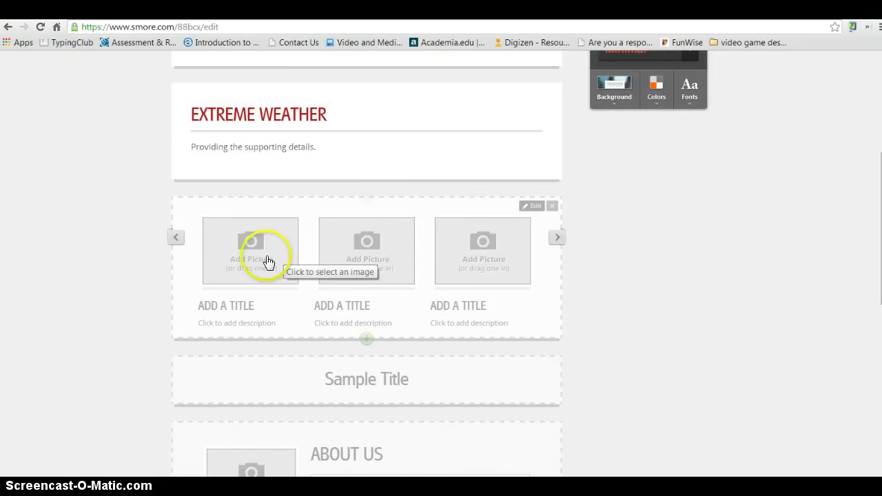
scroll(366, 276, down, 4)
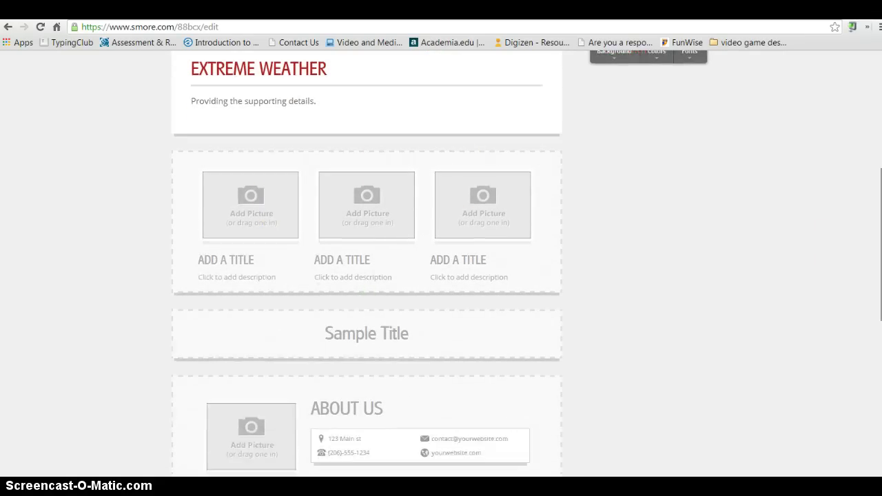
scroll(366, 276, up, 2)
scroll(537, 193, up, 2)
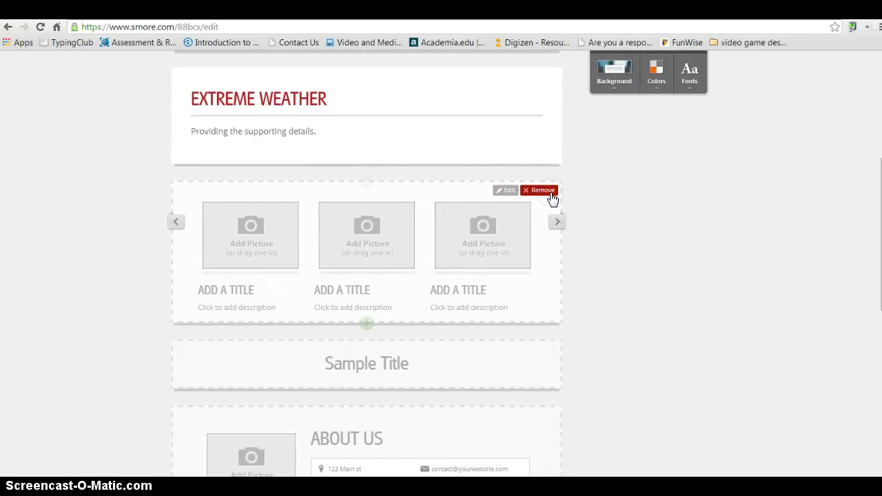
click(551, 197)
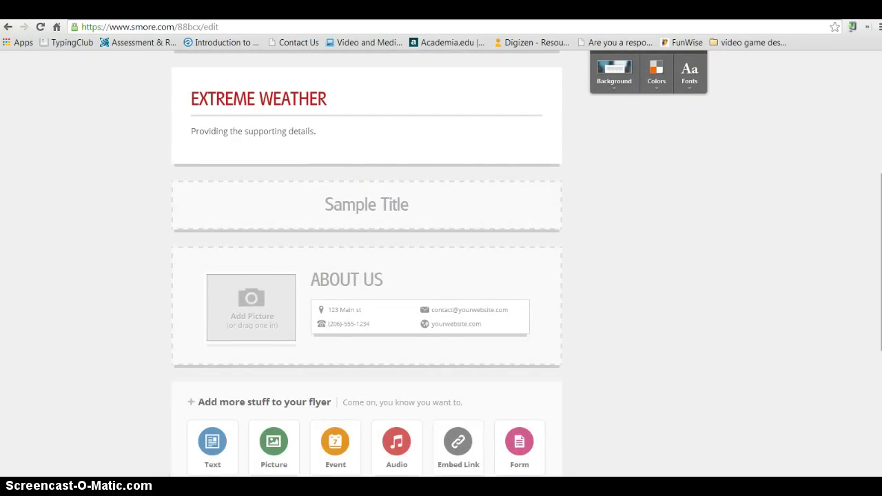
- Add a Picture block to the flyer and place it between the "Sample Title" and "About Us" blocks
scroll(871, 276, down, 2)
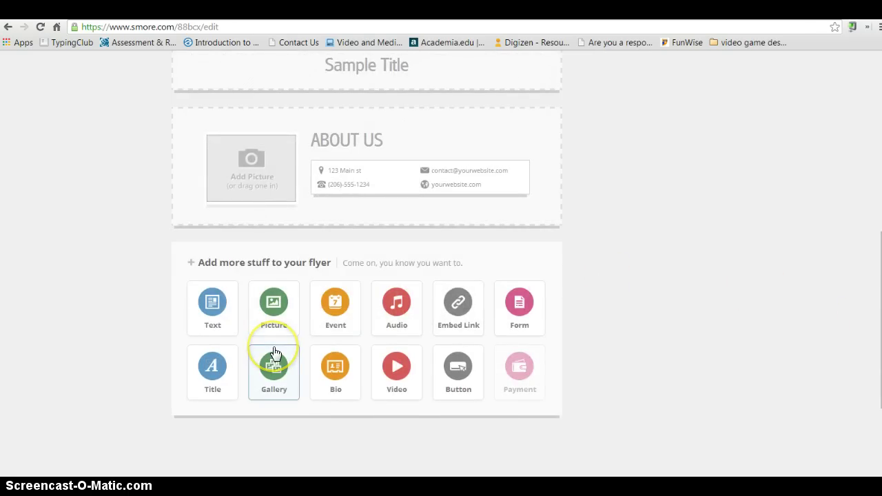
double_click(272, 313)
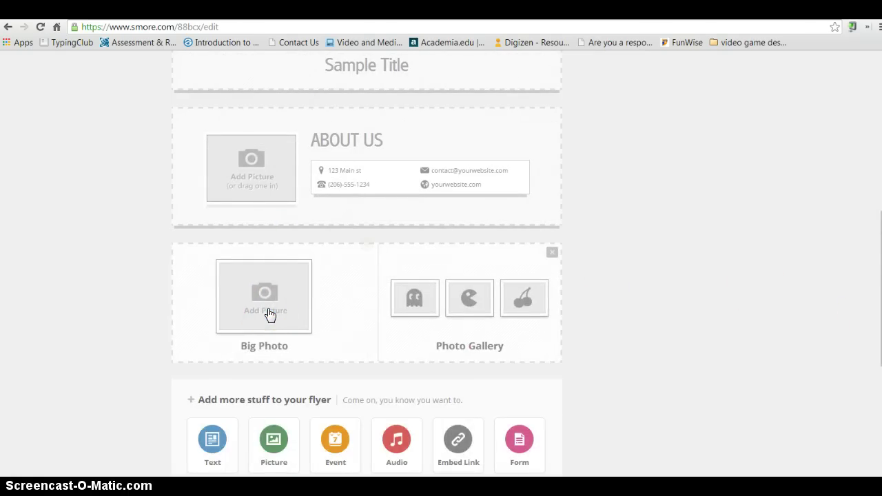
drag(269, 314, 347, 82)
scroll(510, 197, up, 3)
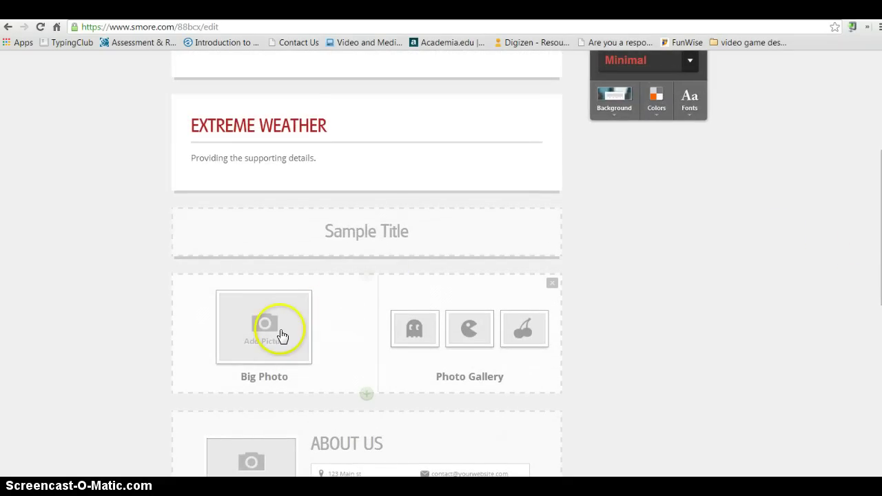
- Make the new picture block a Big Photo and upload Greenhouse-gas-emissions-007 from the digital_literacy pictures folder
click(282, 335)
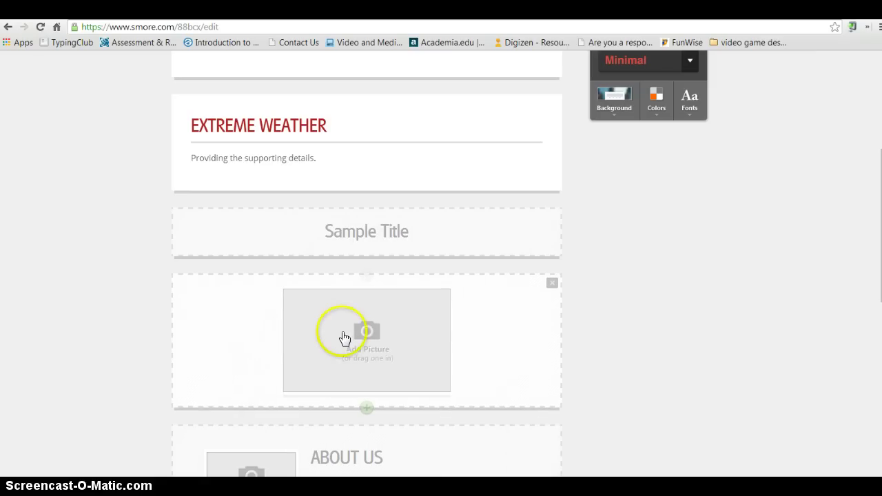
click(366, 334)
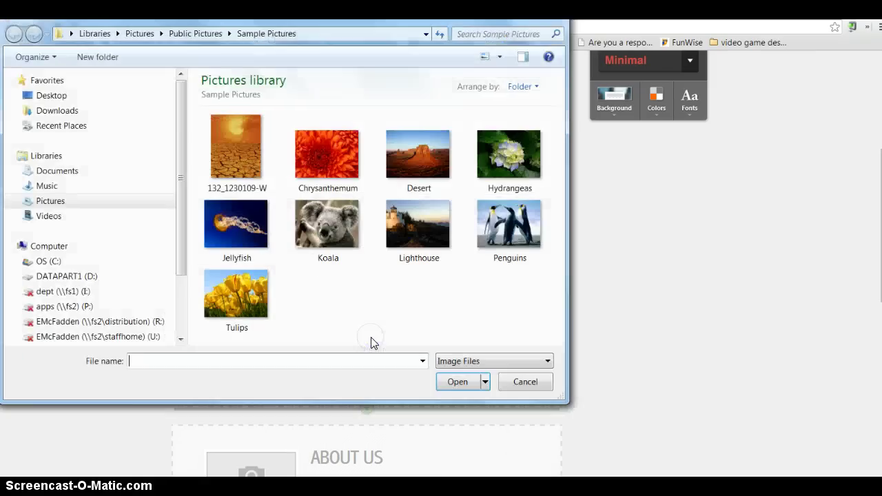
click(145, 33)
double_click(310, 187)
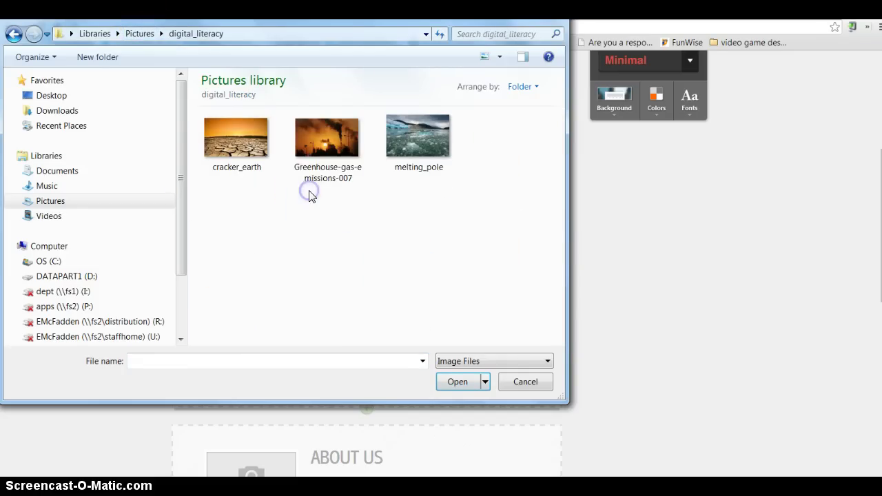
click(344, 150)
click(457, 382)
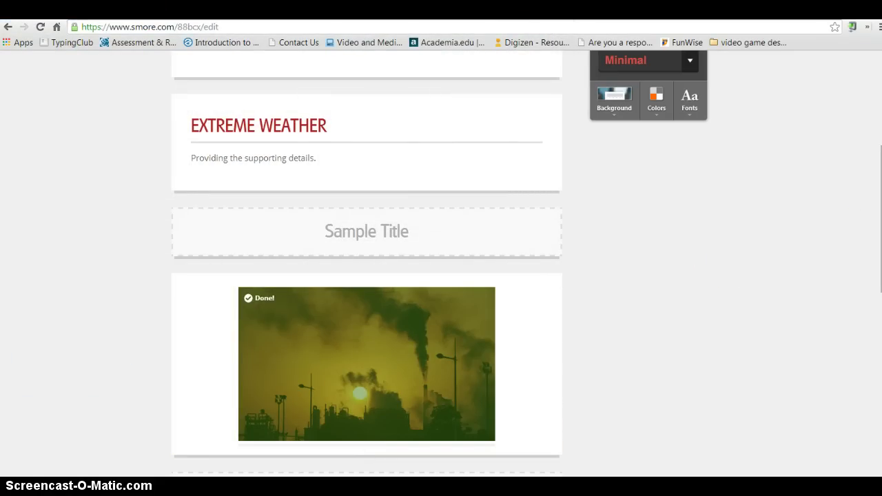
- Move the factory smoke picture up the flyer, placing it between "Is Our World Heating Up?" and "Extreme Weather"
scroll(829, 254, down, 2)
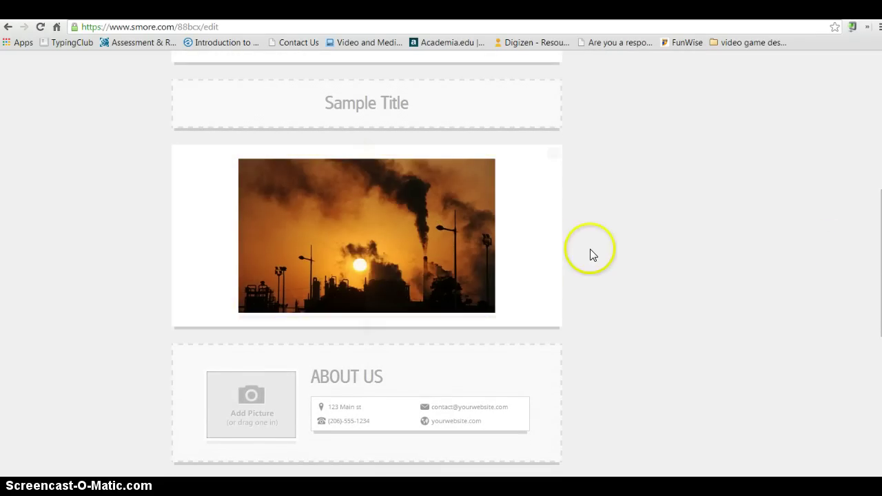
scroll(531, 310, up, 4)
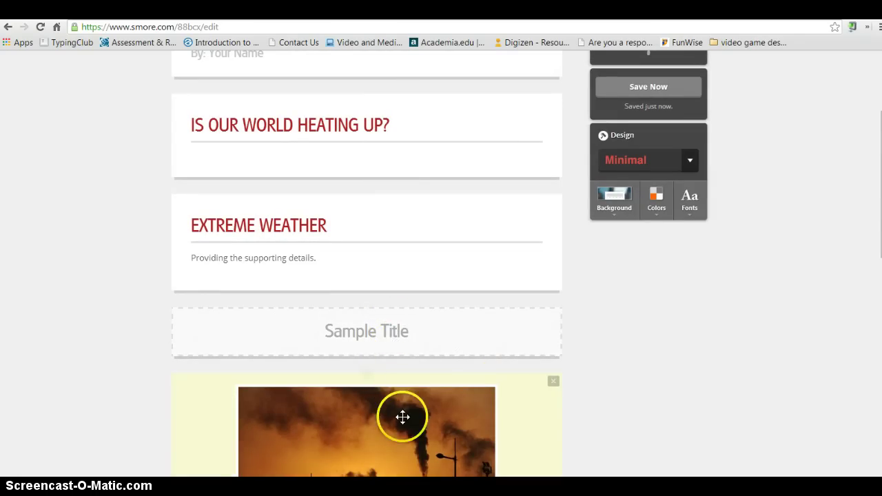
drag(402, 417, 400, 319)
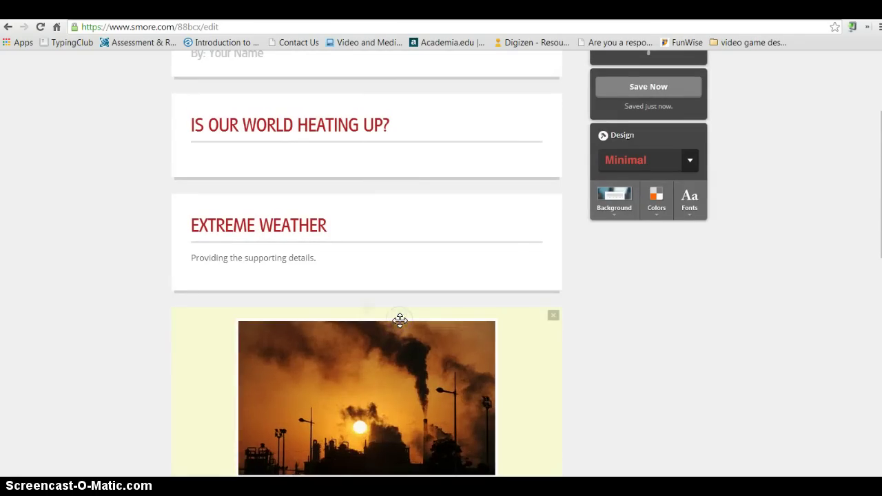
scroll(399, 321, down, 4)
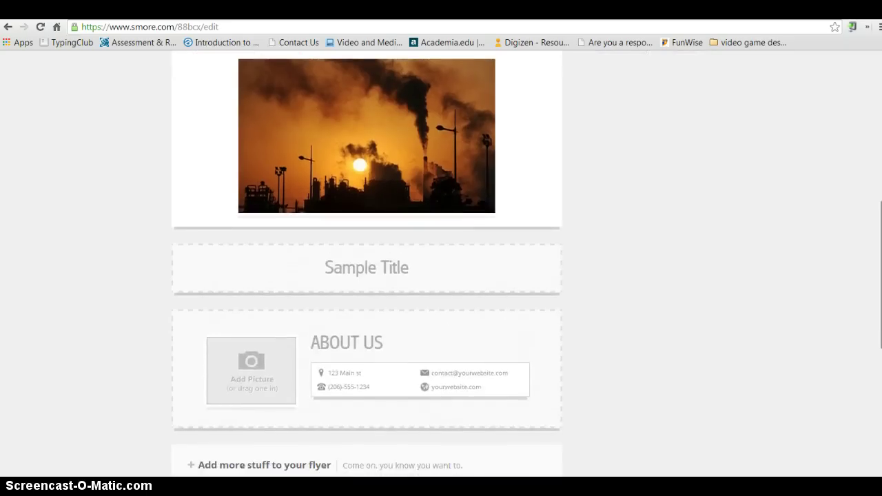
scroll(366, 269, up, 4)
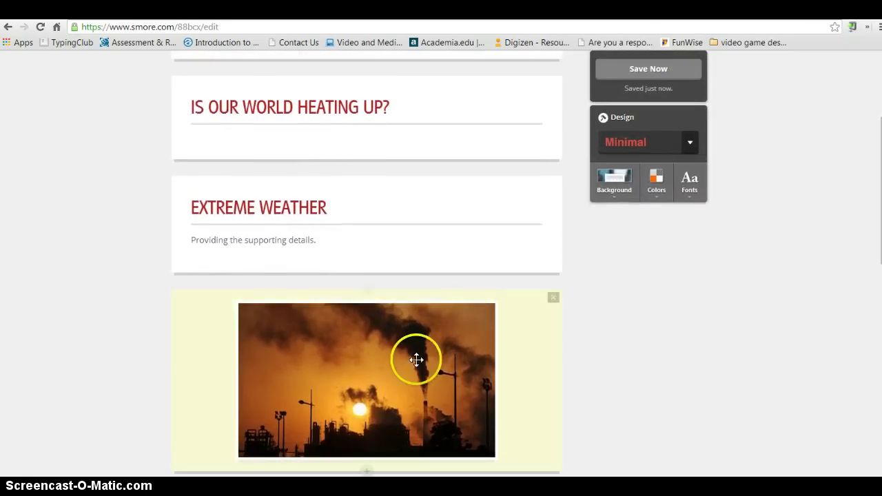
drag(413, 358, 417, 169)
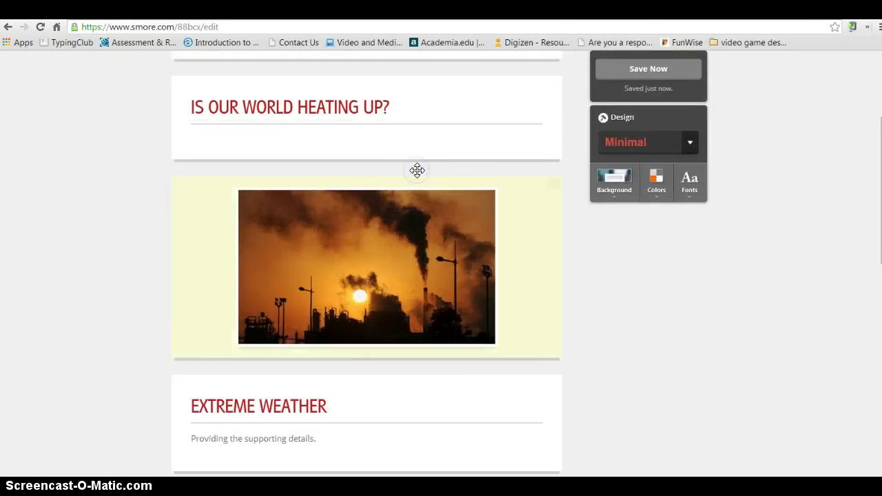
click(599, 336)
- Add another Picture block and move it above "About Us", directly below the "Sample Title" block
scroll(367, 269, down, 5)
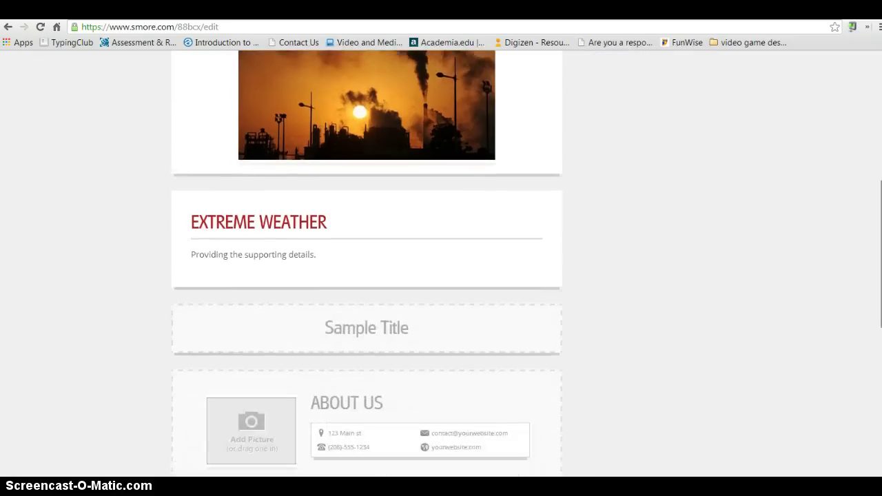
scroll(367, 264, up, 1)
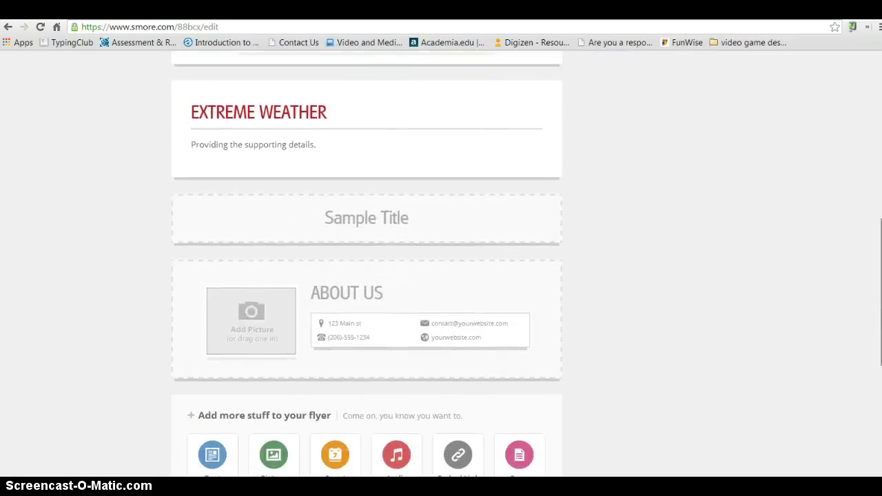
scroll(367, 269, down, 1)
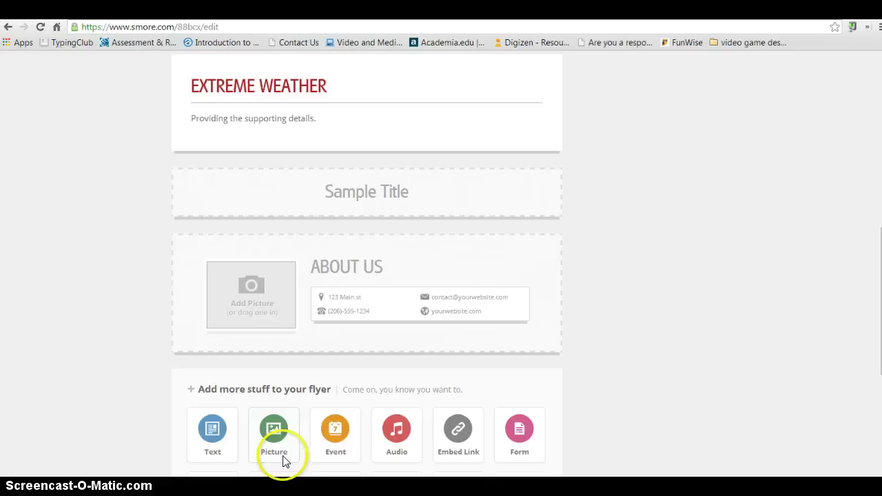
click(283, 451)
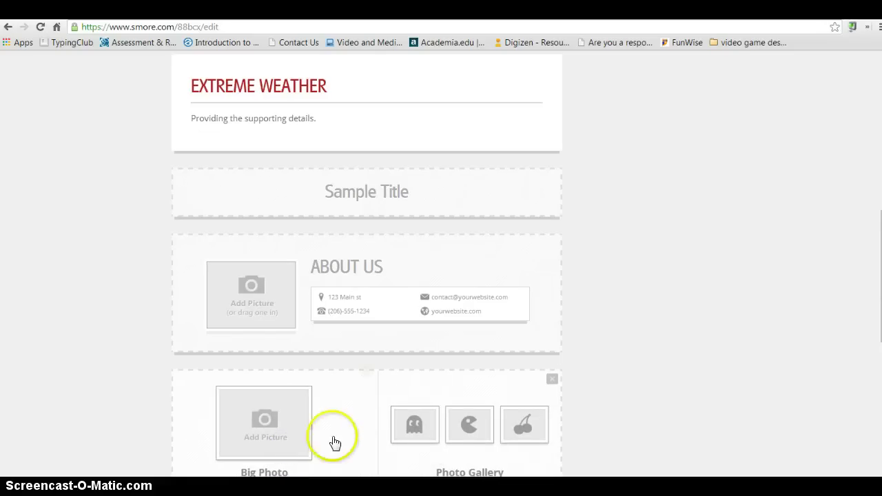
drag(391, 444, 382, 205)
click(467, 326)
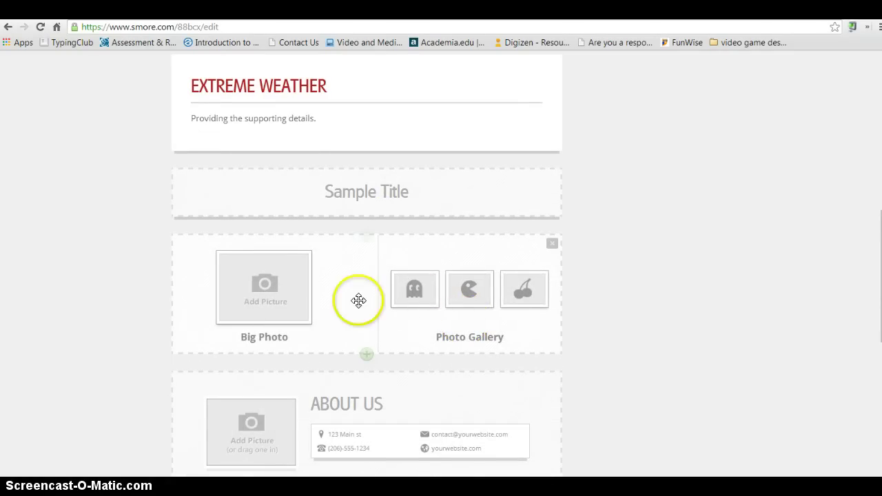
- Turn the new picture block into a Photo Gallery and upload melting_pole from the digital_literacy pictures folder into its first slot
drag(356, 298, 356, 207)
click(482, 326)
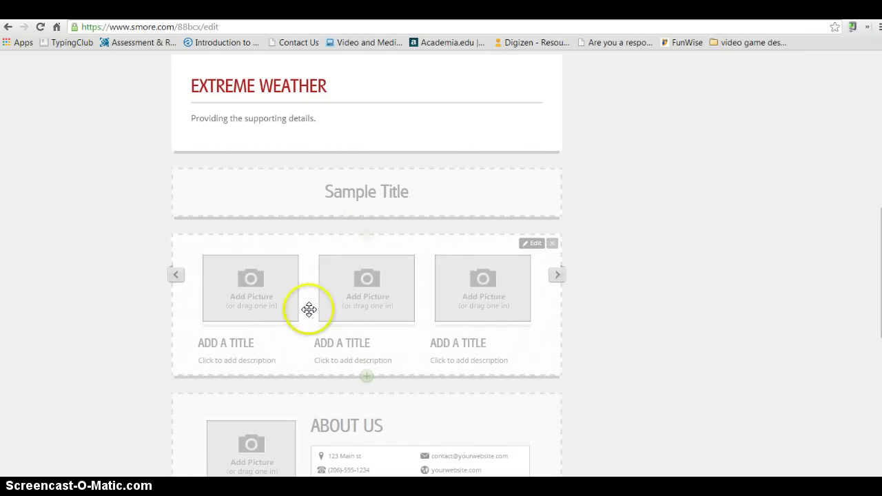
click(242, 287)
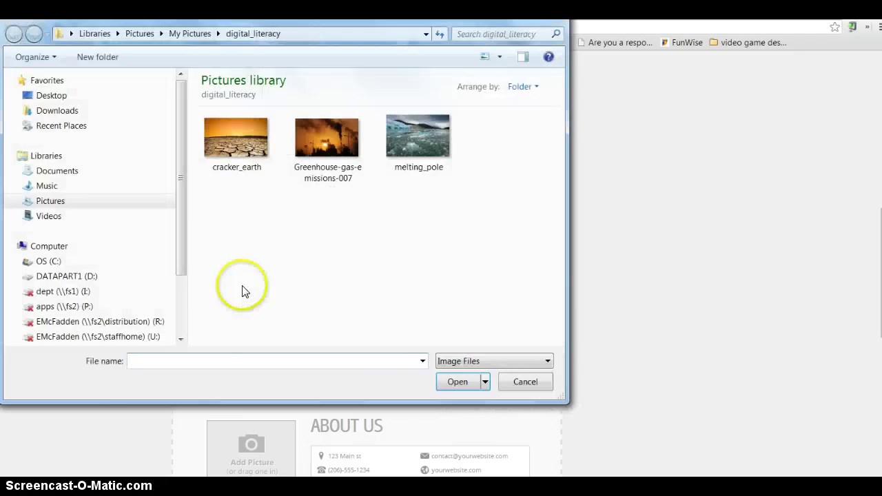
click(416, 139)
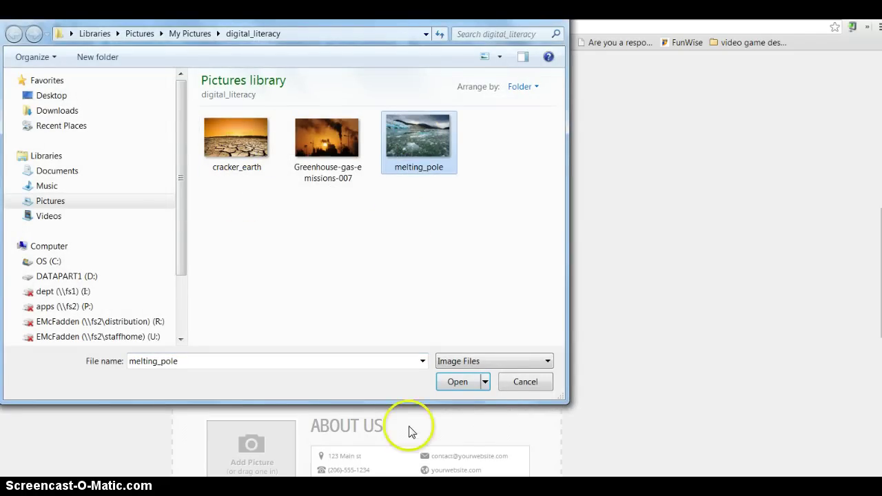
click(460, 383)
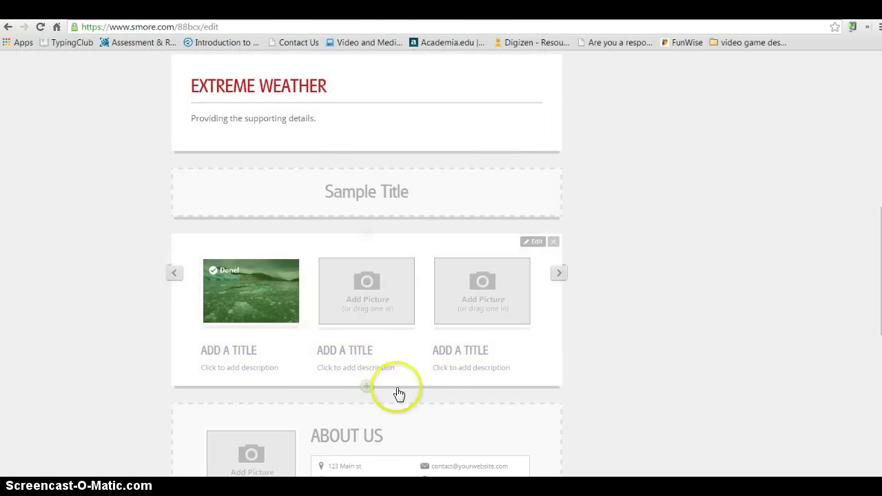
- Upload cracker_earth from the digital_literacy pictures folder into the gallery's second picture slot
click(374, 299)
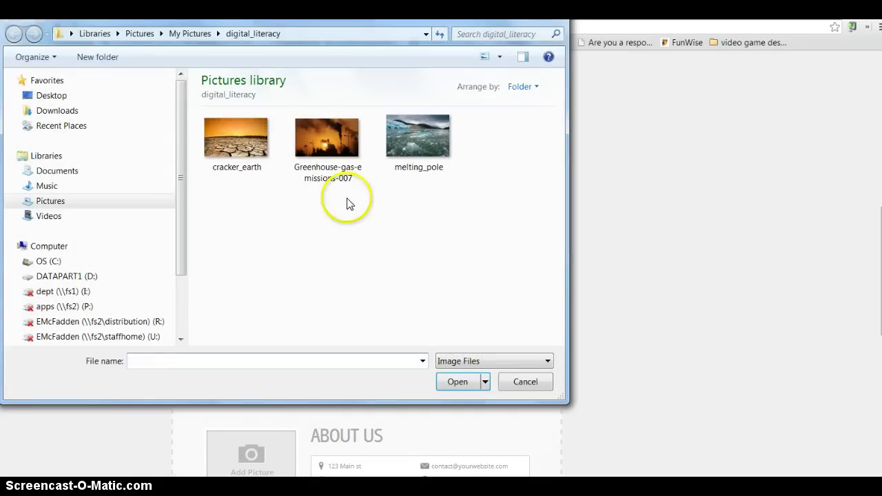
click(241, 141)
click(463, 382)
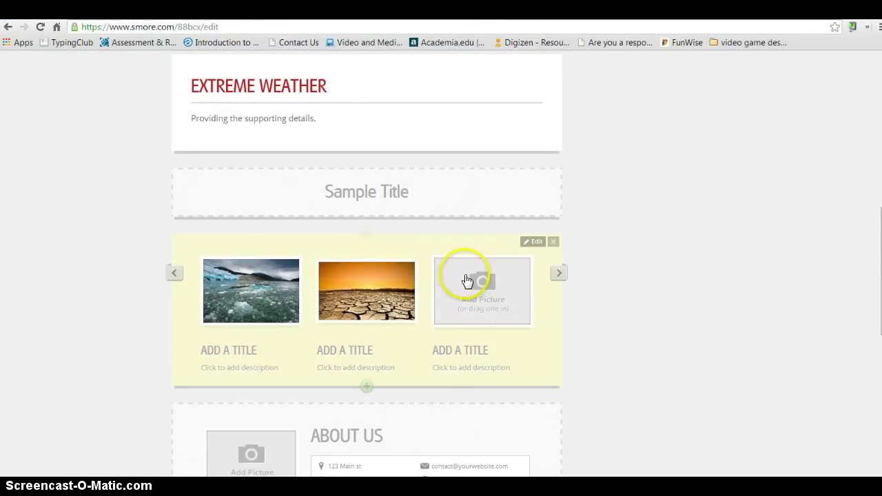
- Title the gallery's ice picture "Melting Poles" and its cracked-ground picture "Dry Earth", leaving their descriptions empty
click(241, 353)
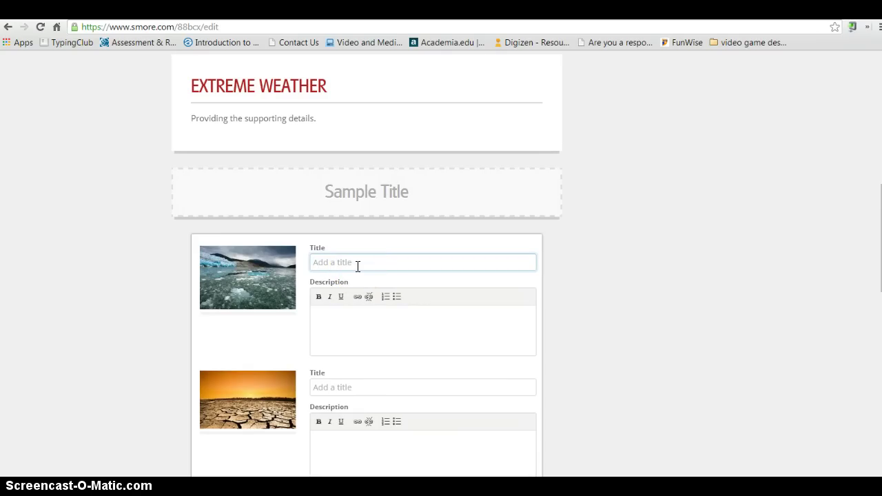
text(MElting Poles)
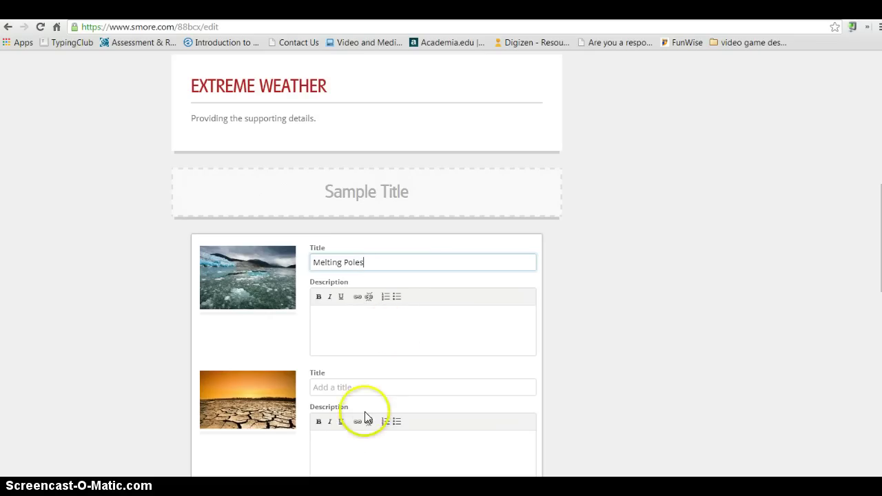
click(364, 387)
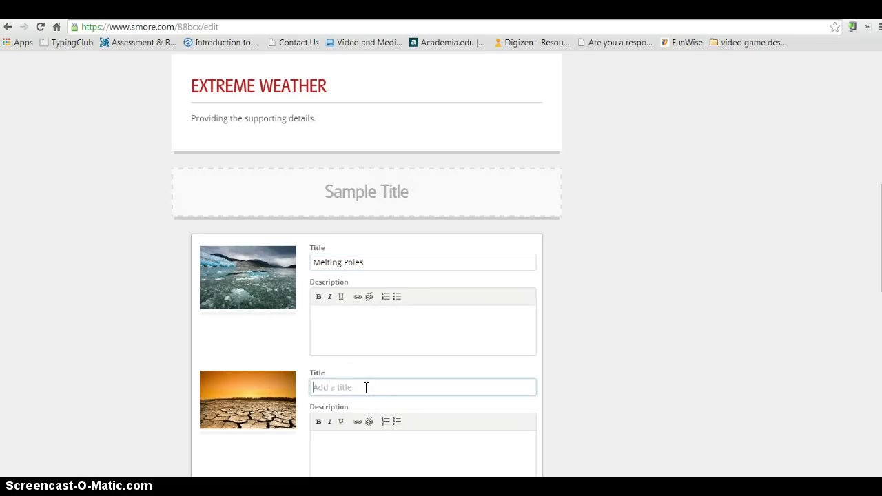
text(Dry Earth)
drag(868, 281, 872, 336)
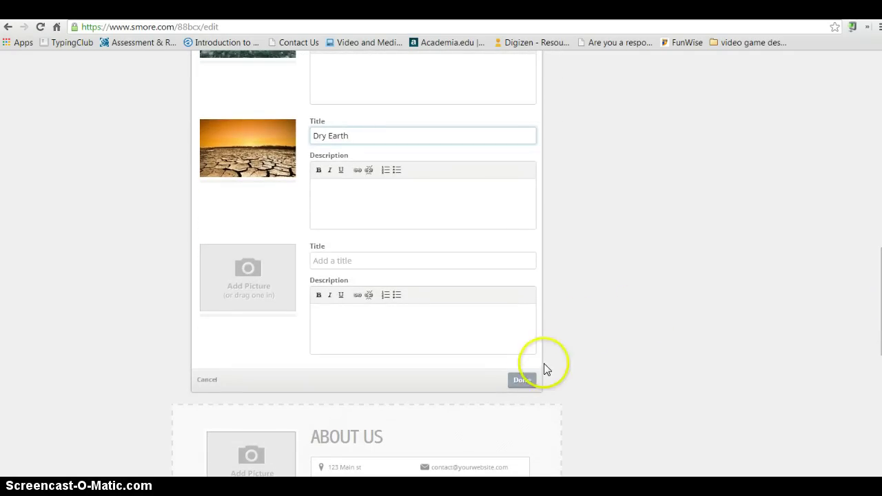
click(525, 384)
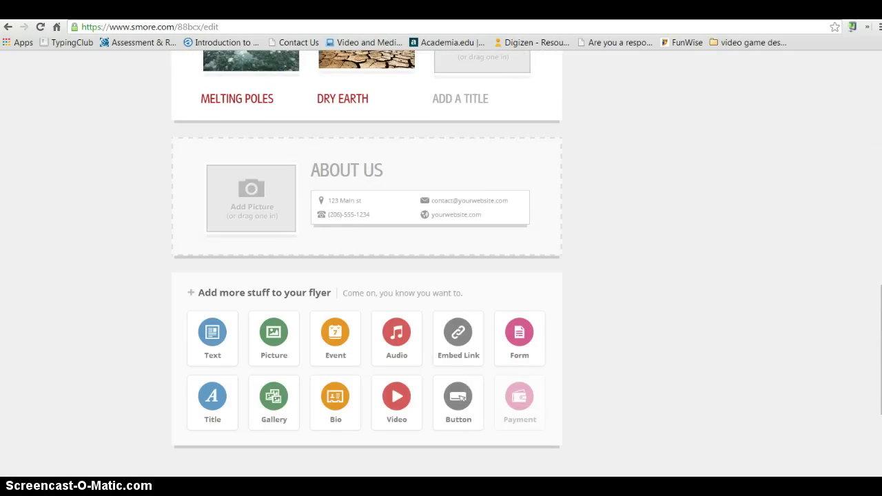
- Review the flyer's layout from the factory smoke picture down to the gallery and the block types that can be added
scroll(441, 275, up, 3)
scroll(586, 236, up, 1)
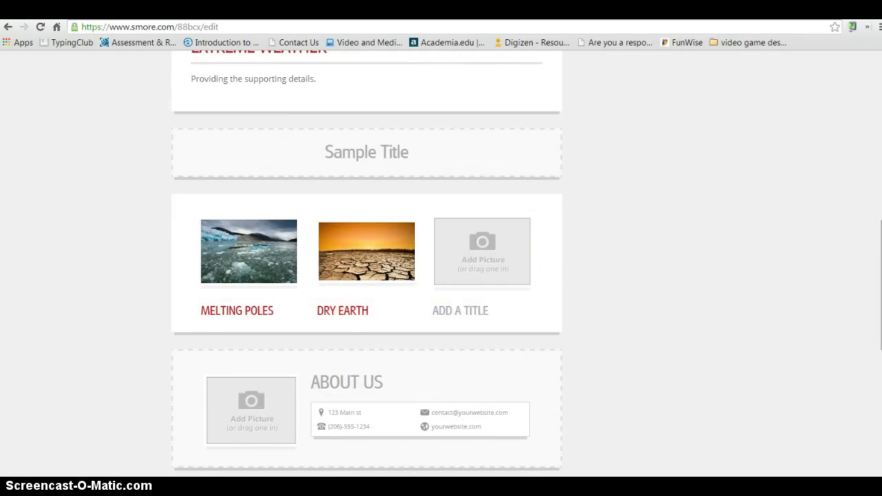
scroll(366, 276, up, 3)
scroll(366, 275, up, 5)
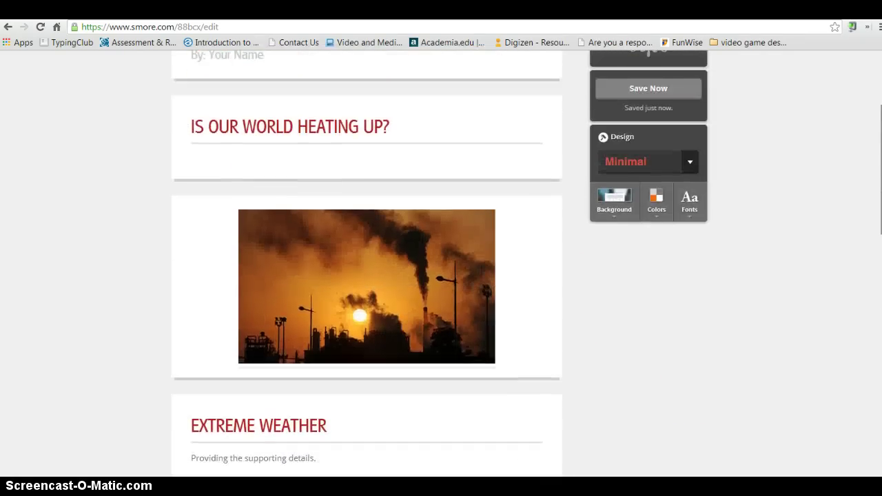
scroll(366, 276, down, 3)
scroll(366, 262, down, 5)
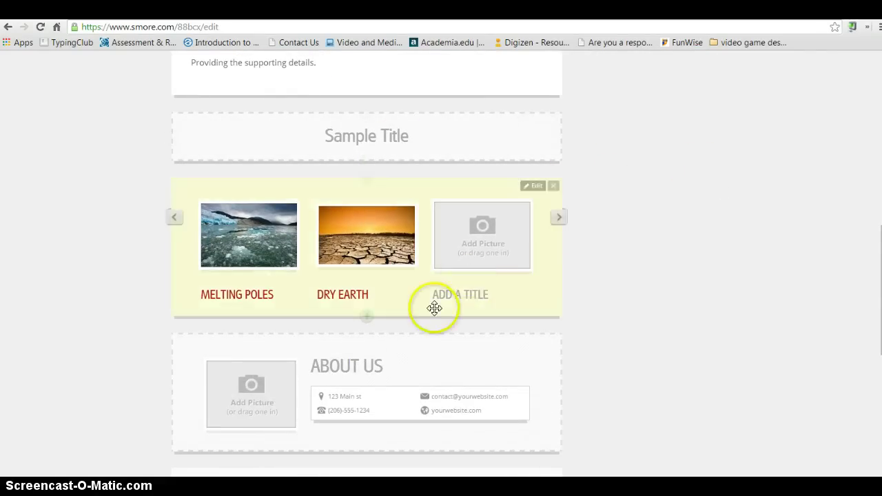
scroll(712, 335, down, 2)
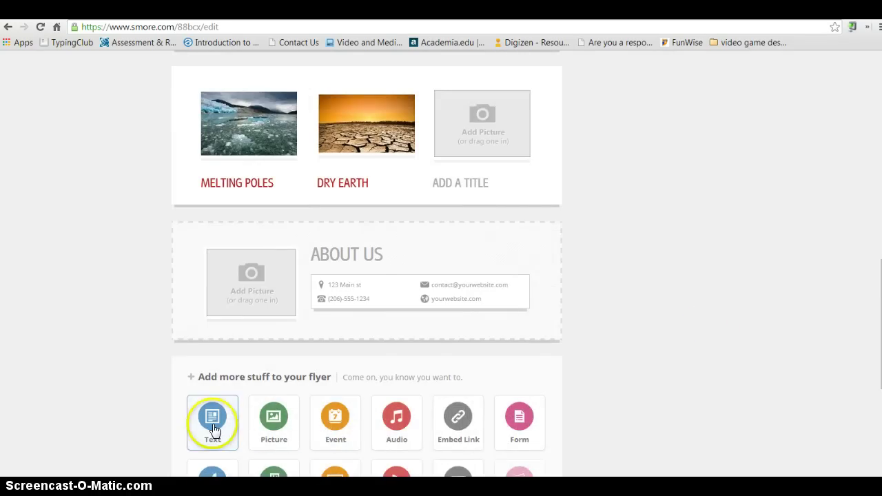
scroll(212, 426, down, 3)
scroll(213, 289, up, 1)
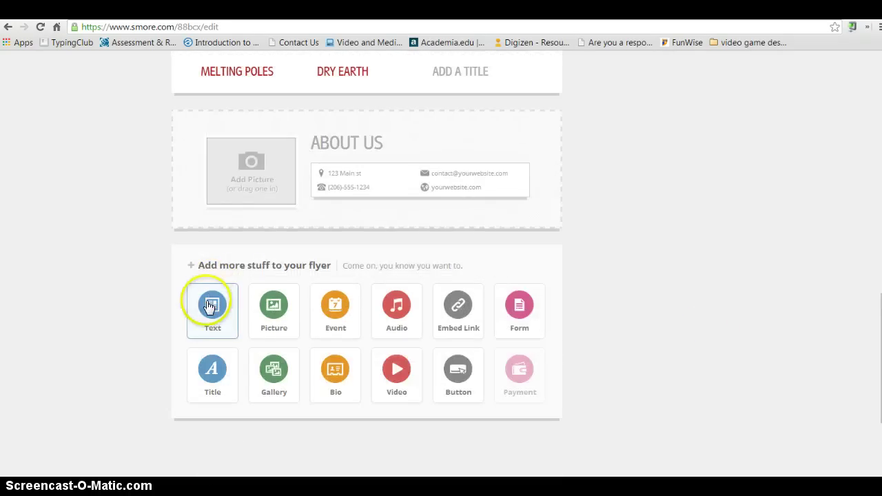
- Add a Text block to the flyer with the title "Ocean Impact" and the text "Supporting details."
drag(211, 303, 256, 97)
click(213, 293)
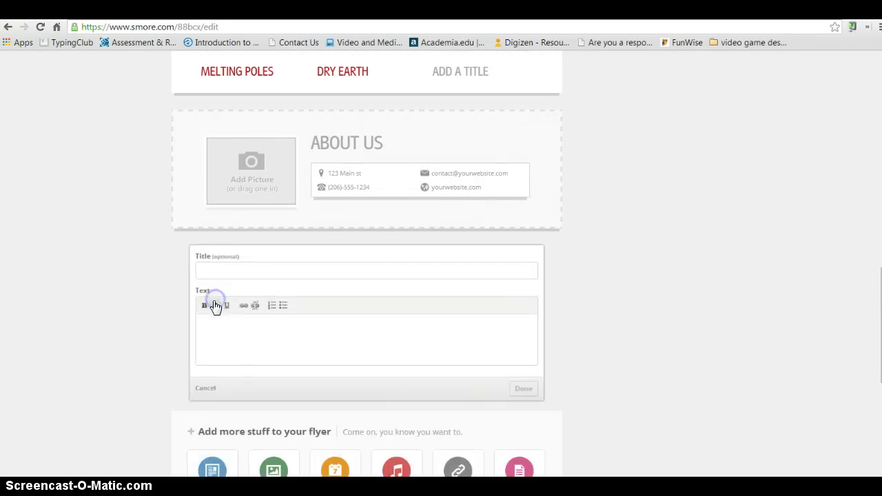
click(231, 269)
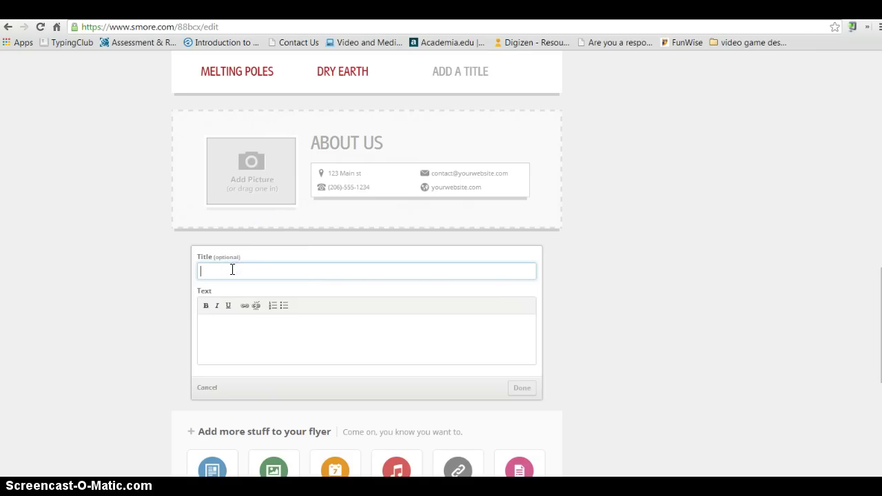
text(Ocean Impact)
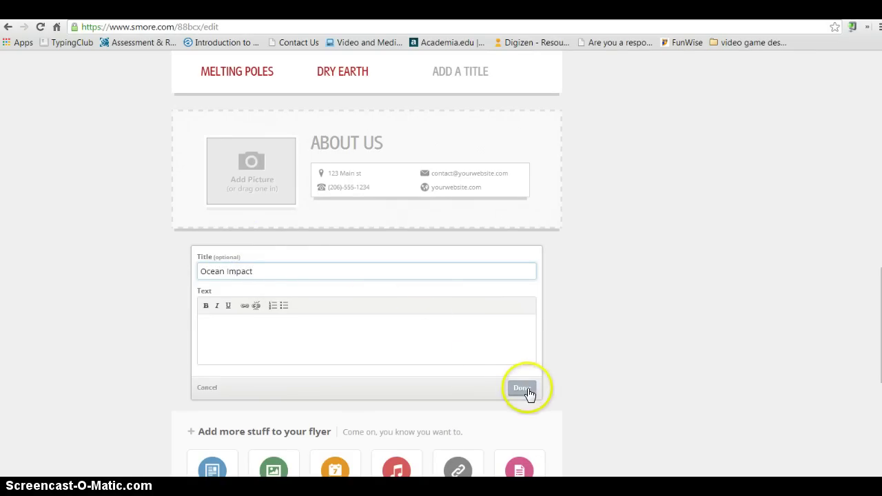
click(410, 335)
text(S)
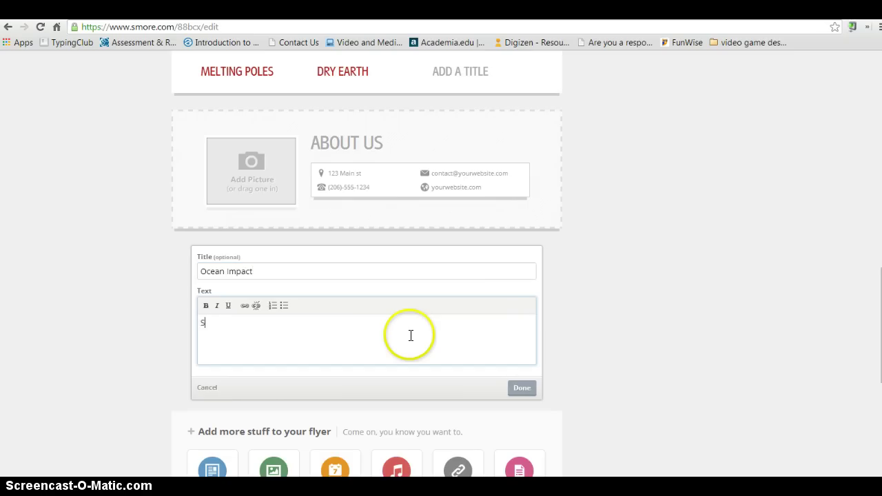
text(upporting details.)
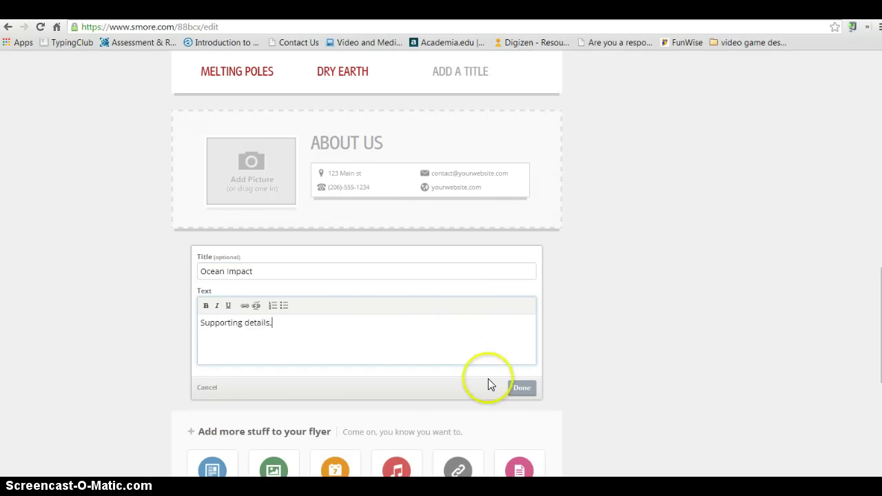
click(521, 387)
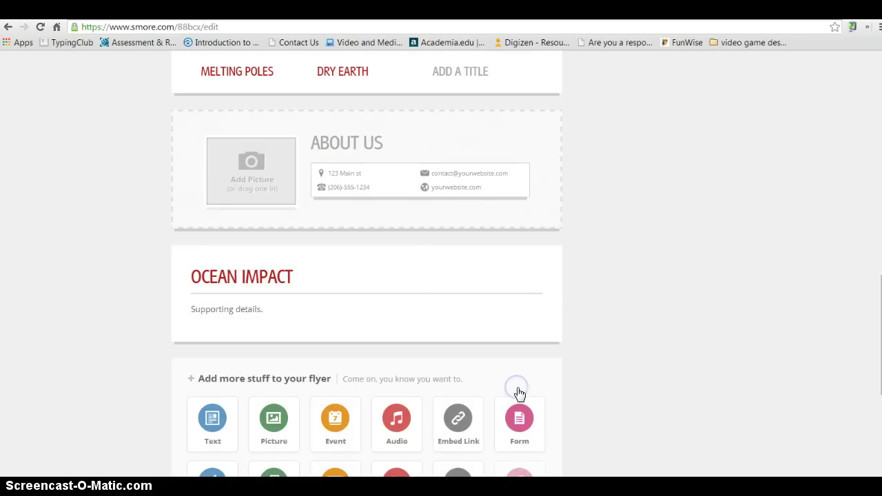
- Move the "Ocean Impact" block up the flyer, placing it between the picture gallery and "About Us"
drag(366, 291, 392, 134)
scroll(805, 200, up, 1)
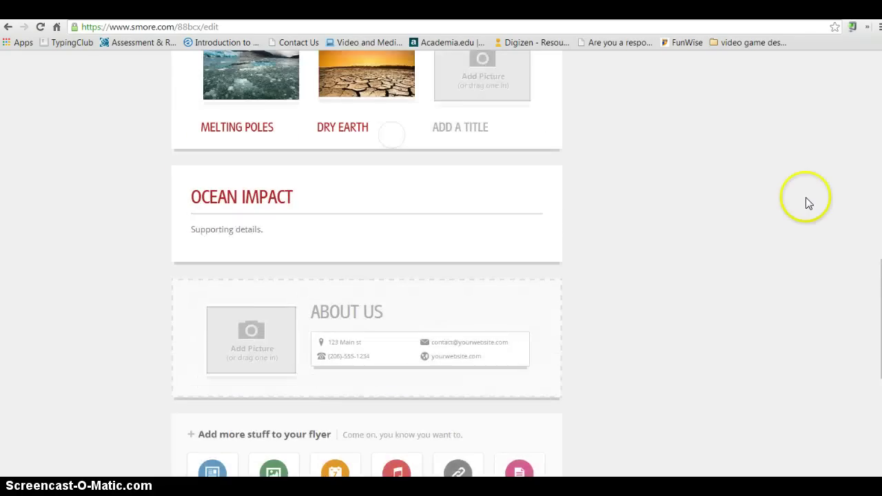
scroll(823, 200, up, 1)
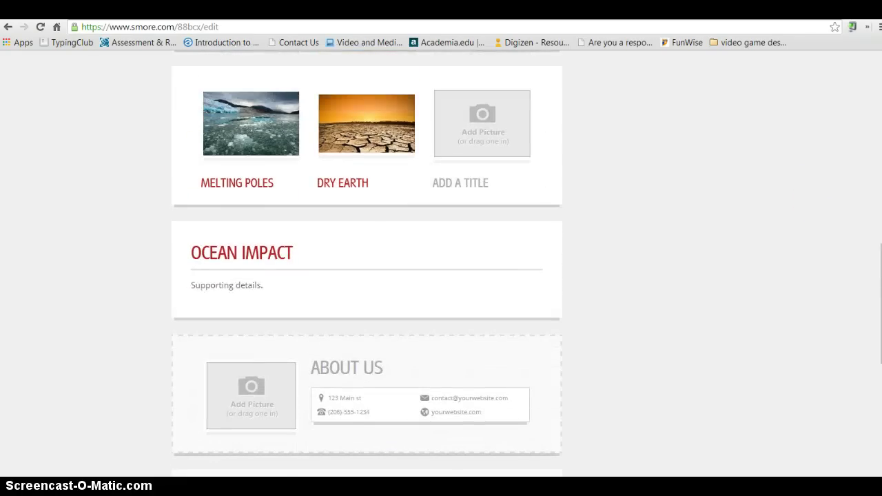
- Add a Text block below "About Us" with the title "Food Shortage" and the text "Supporting details."
scroll(824, 201, down, 1)
scroll(440, 261, down, 2)
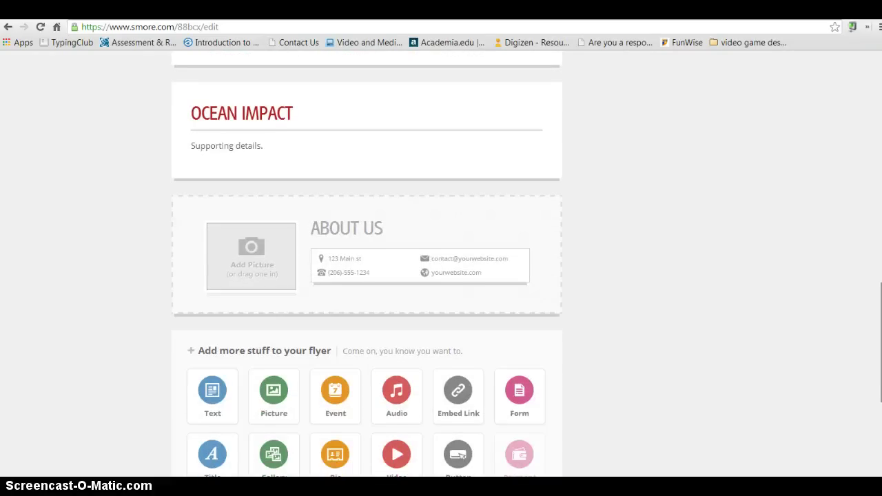
scroll(367, 264, down, 1)
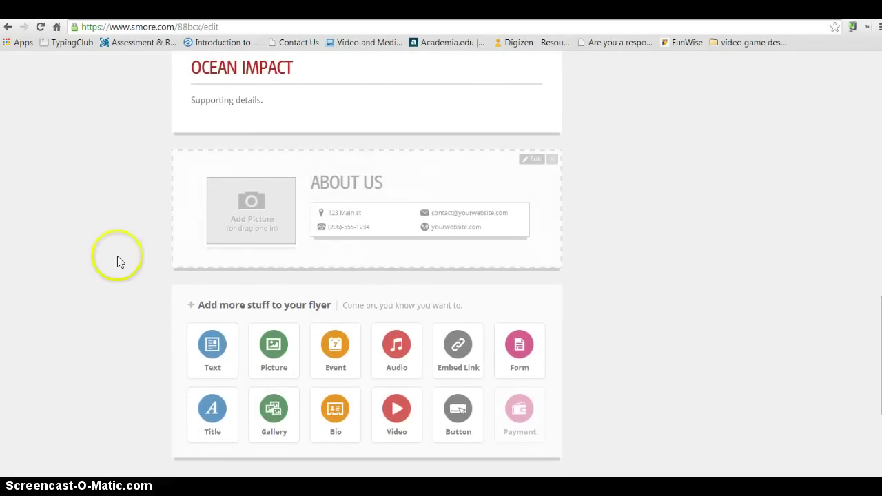
click(221, 357)
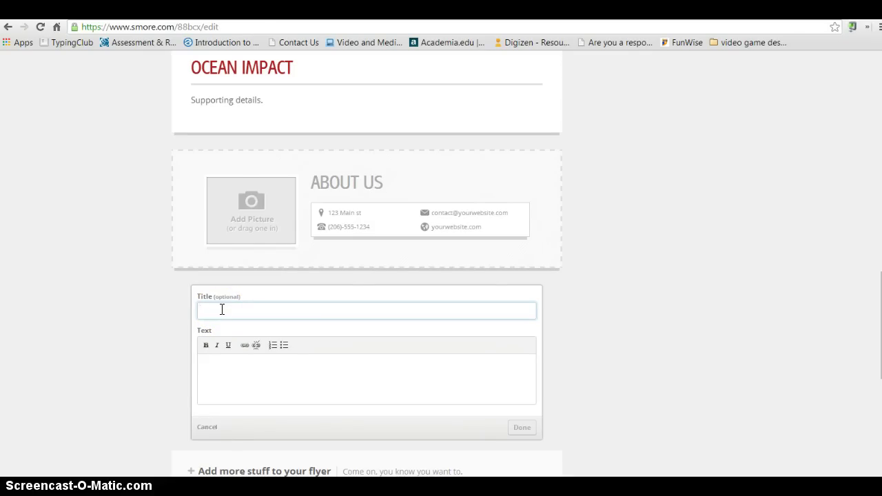
text(Foo)
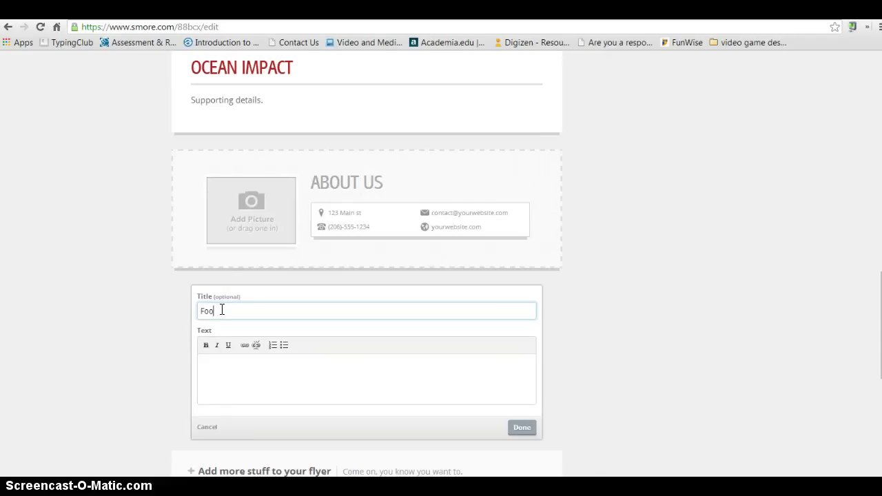
text(d Shortage)
click(224, 318)
click(253, 372)
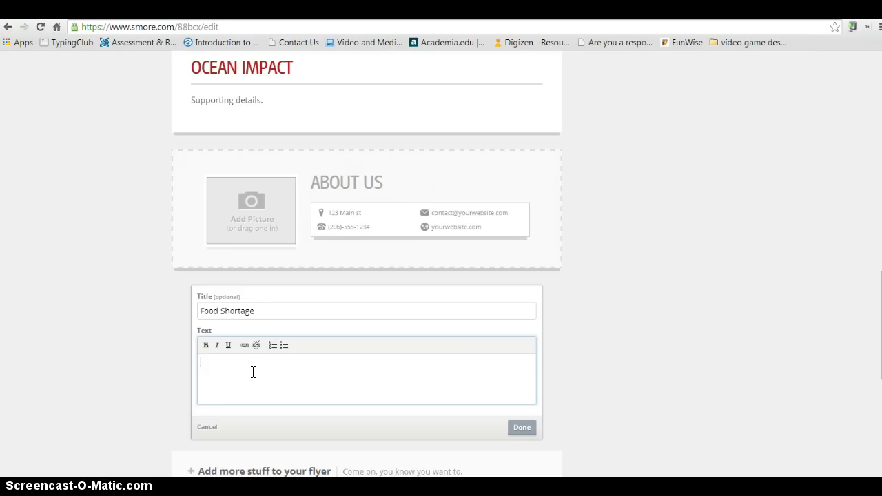
text(Supporting details.)
click(523, 428)
- Add a Text block below "Food Shortage" with the title "The Fix" and the text "Review and restate facts and provide a solution."
scroll(512, 281, down, 3)
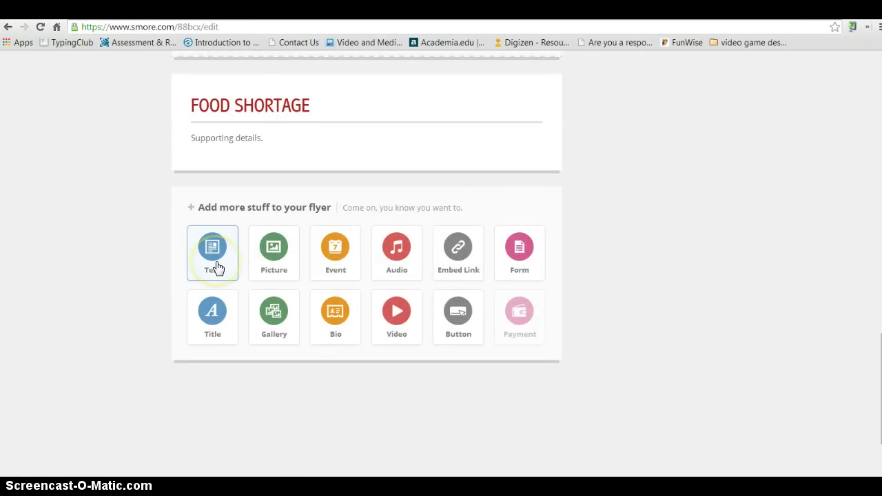
click(216, 267)
click(220, 213)
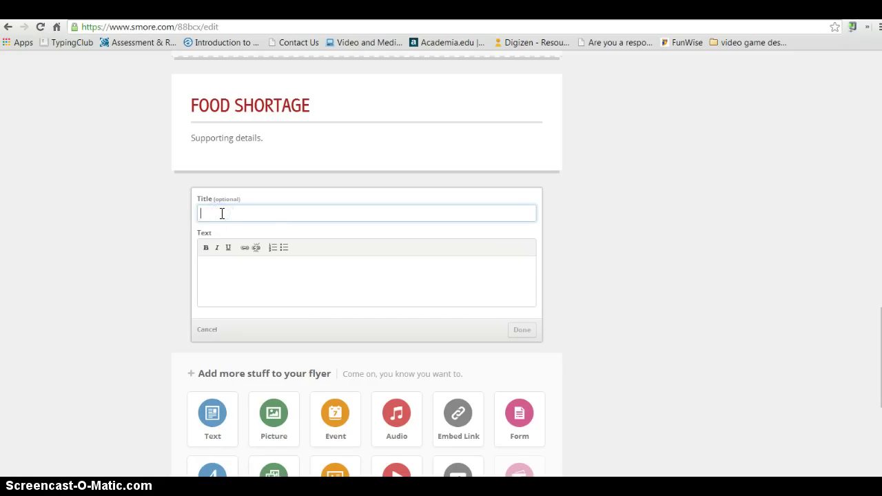
text(The Fo)
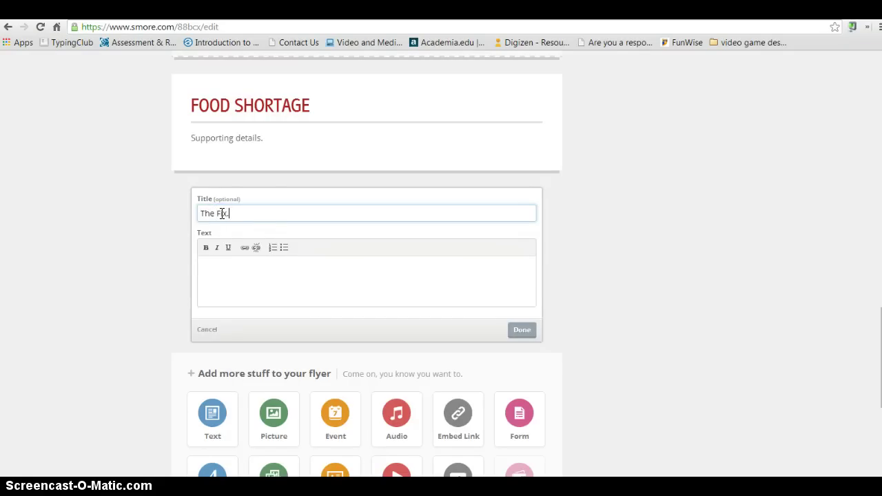
click(236, 247)
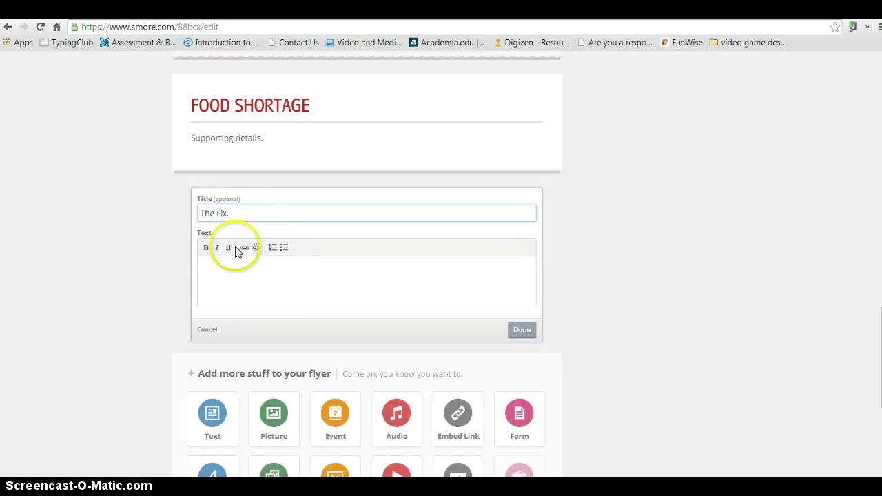
click(251, 214)
text(Fix)
click(242, 271)
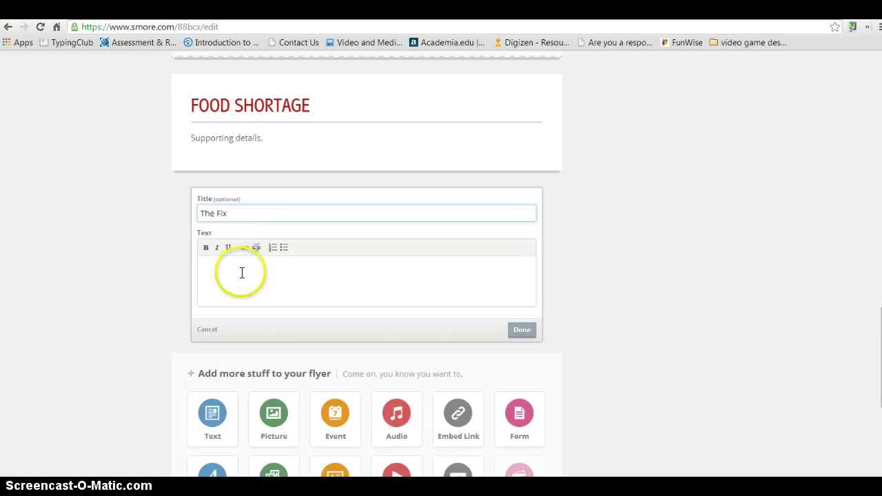
text(Review)
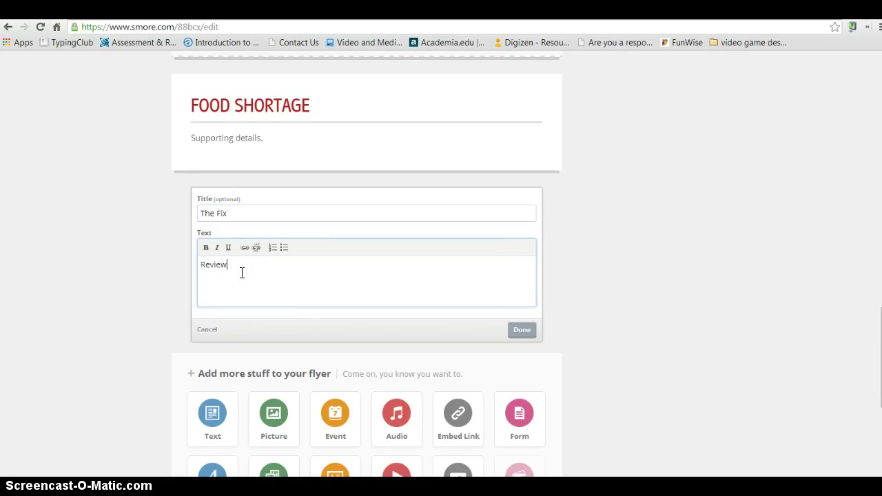
text( and restate facts ans )
text(provide a solution.)
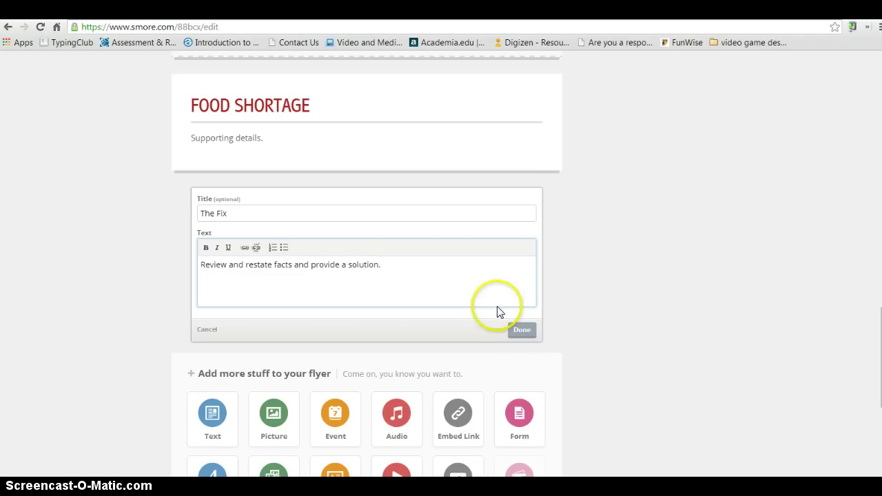
click(522, 329)
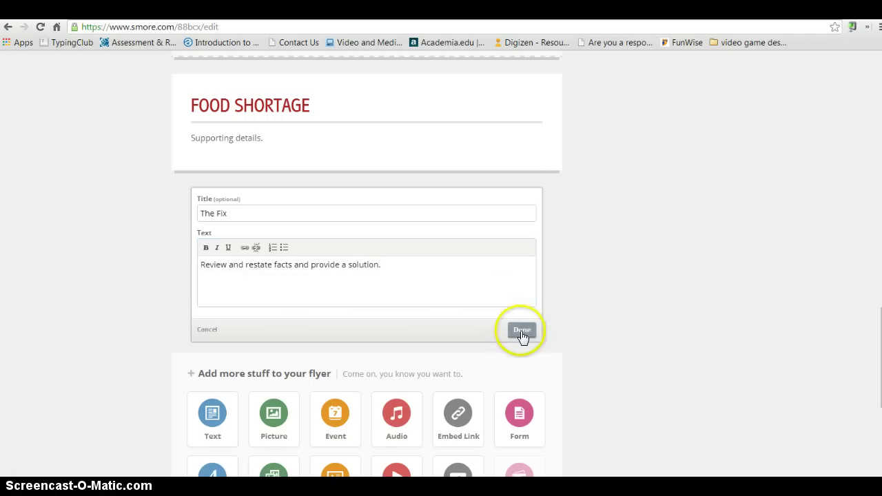
- Delete the unused "About Us" block and the "Sample Title" block below "Extreme Weather" from the flyer
scroll(877, 335, up, 4)
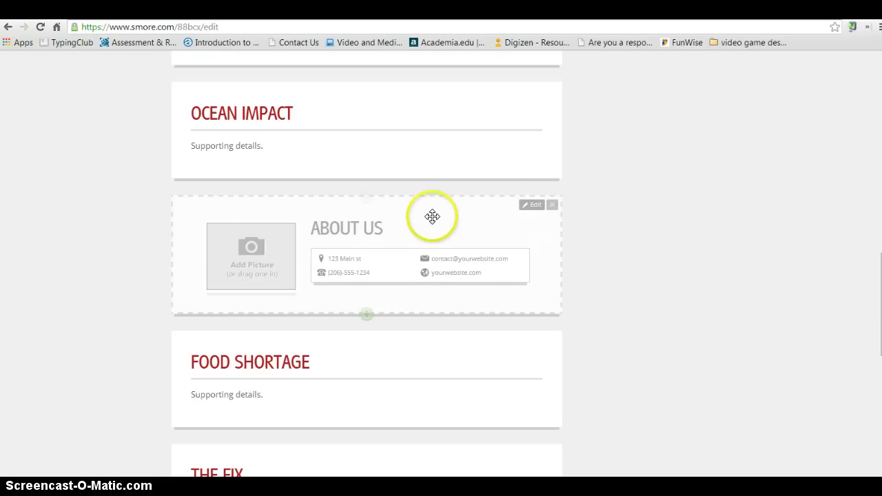
click(553, 206)
click(553, 207)
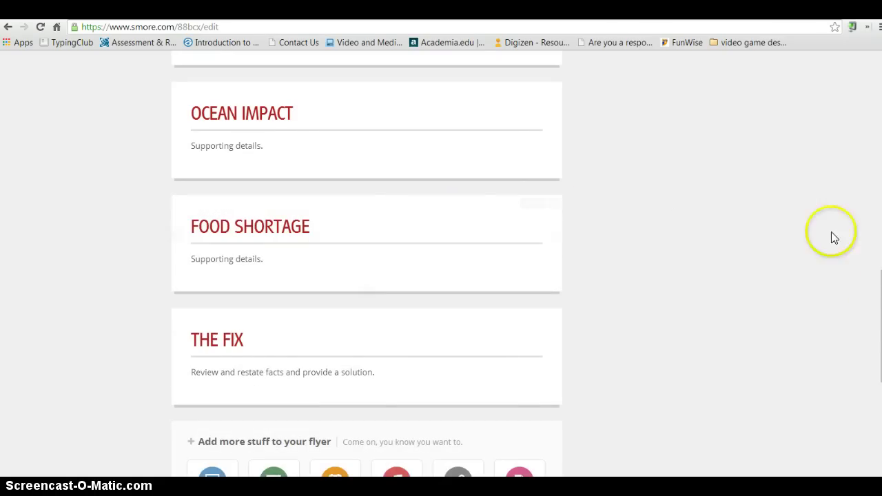
drag(879, 323, 879, 194)
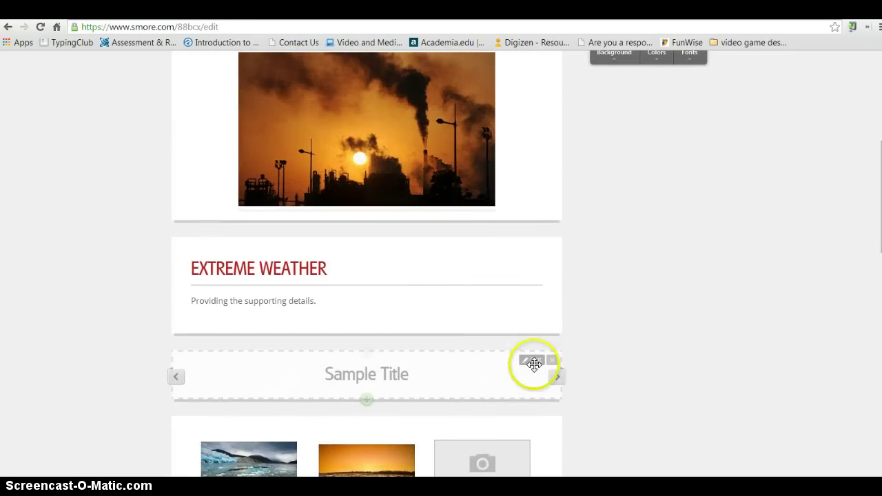
click(553, 360)
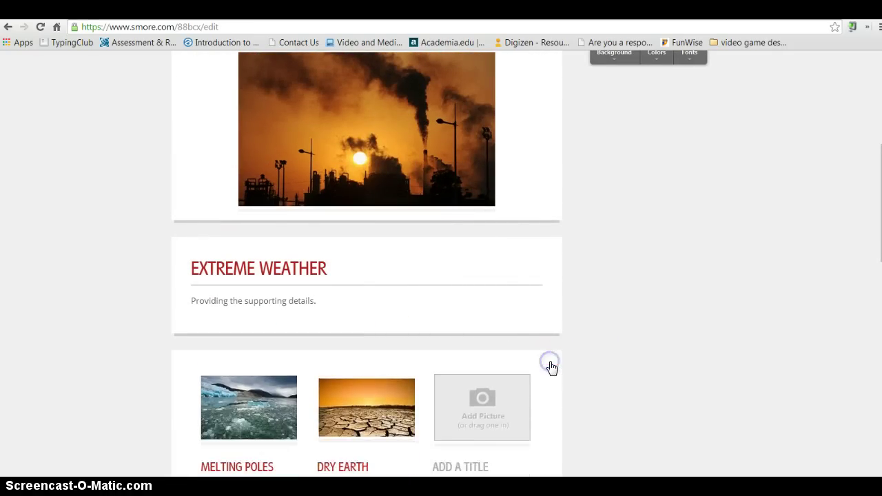
- Finish editing to put the flyer online and look through the published page
drag(880, 241, 880, 161)
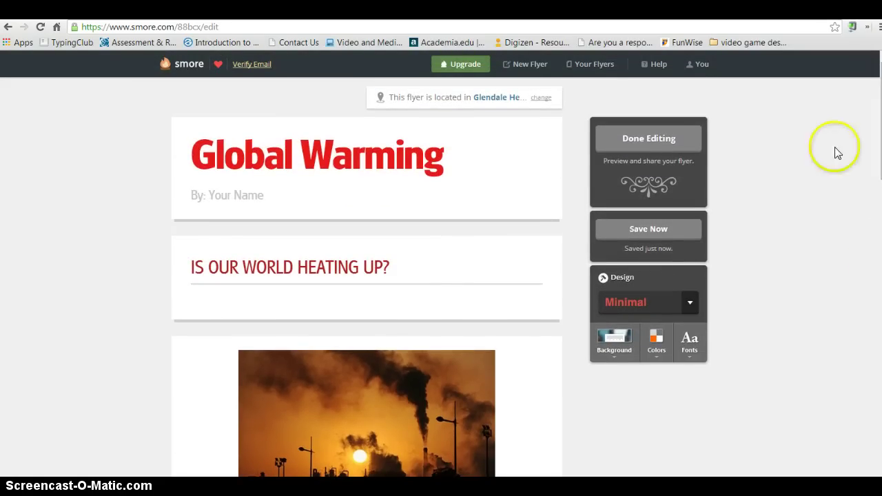
click(662, 145)
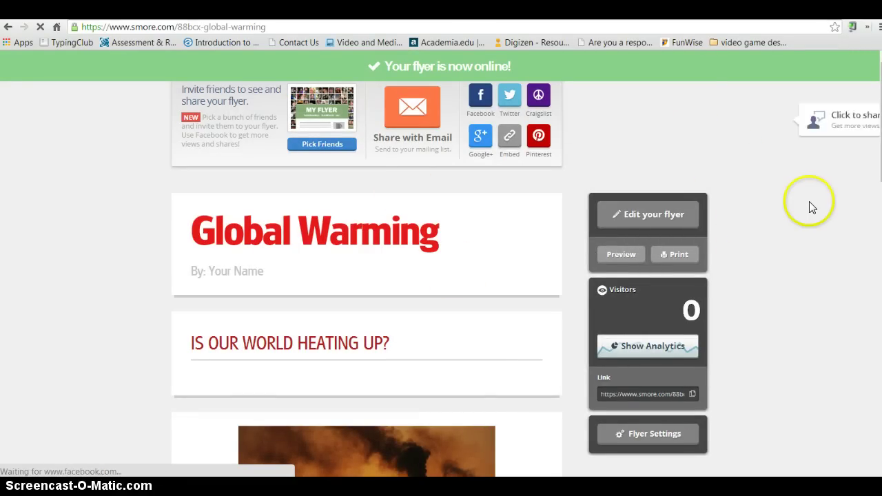
scroll(808, 203, down, 6)
scroll(811, 211, up, 7)
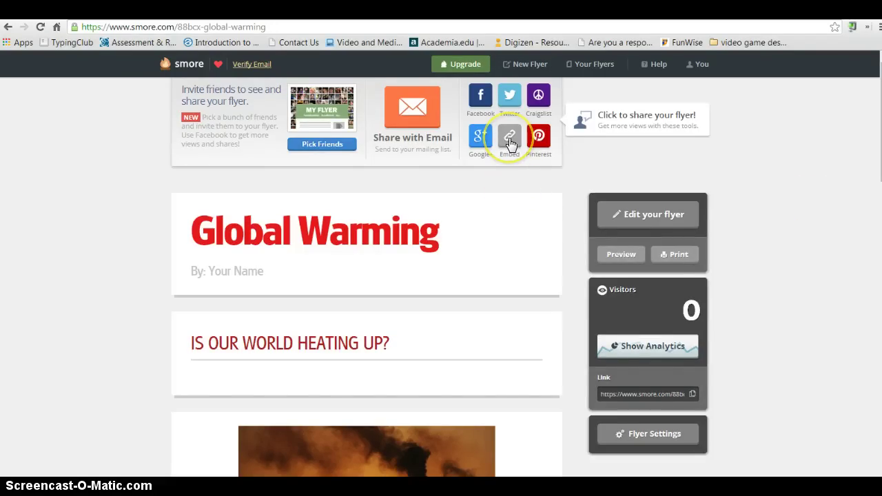
- Open the flyer's embed sharing options, copy its direct link, and close the options
click(509, 141)
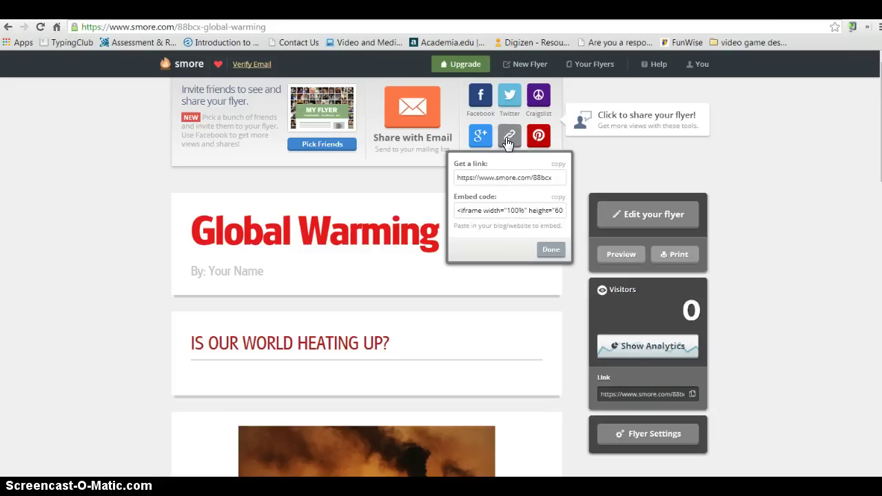
click(486, 177)
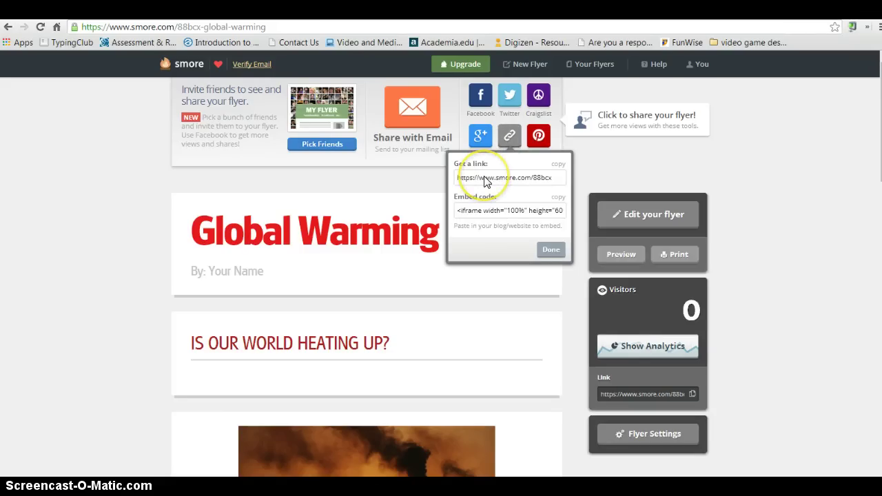
click(489, 211)
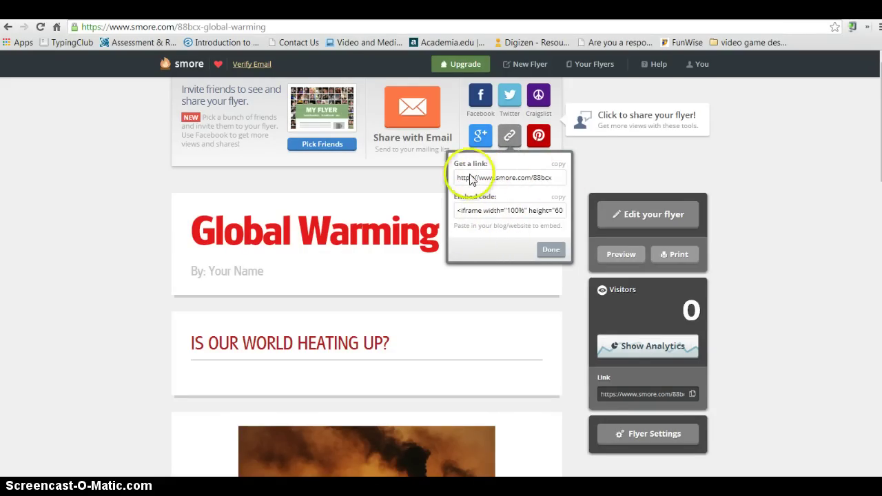
click(484, 182)
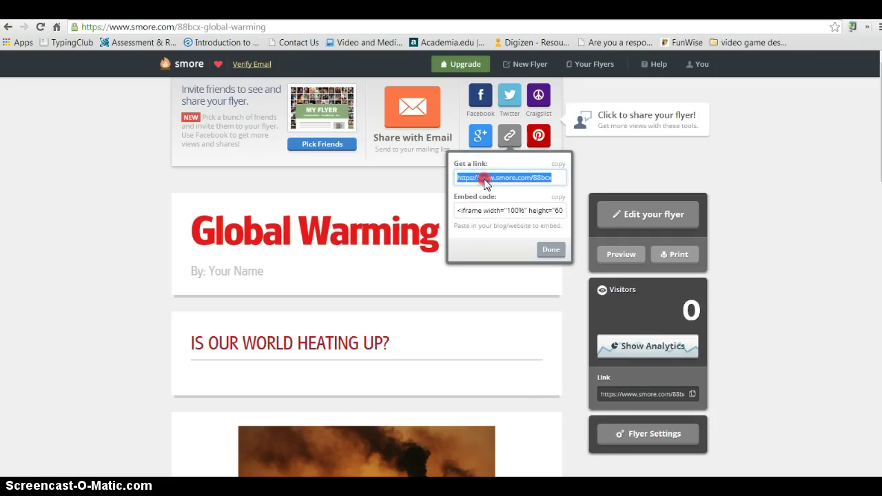
right_click(486, 183)
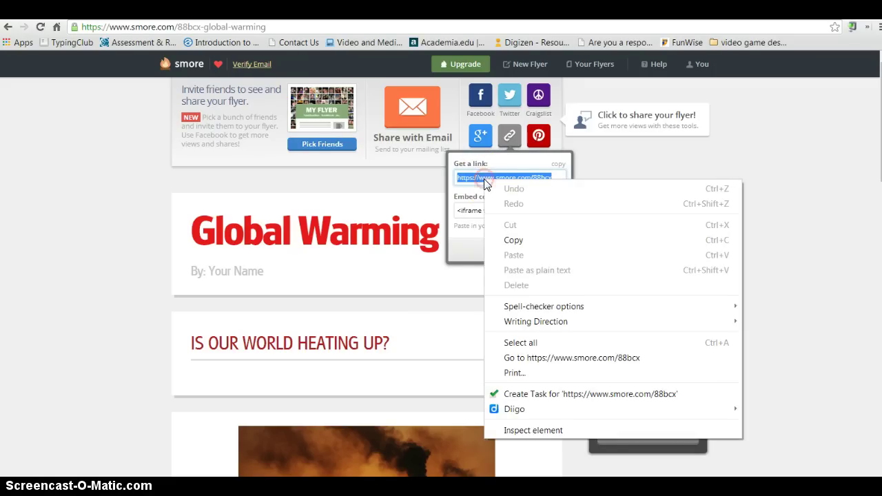
click(516, 241)
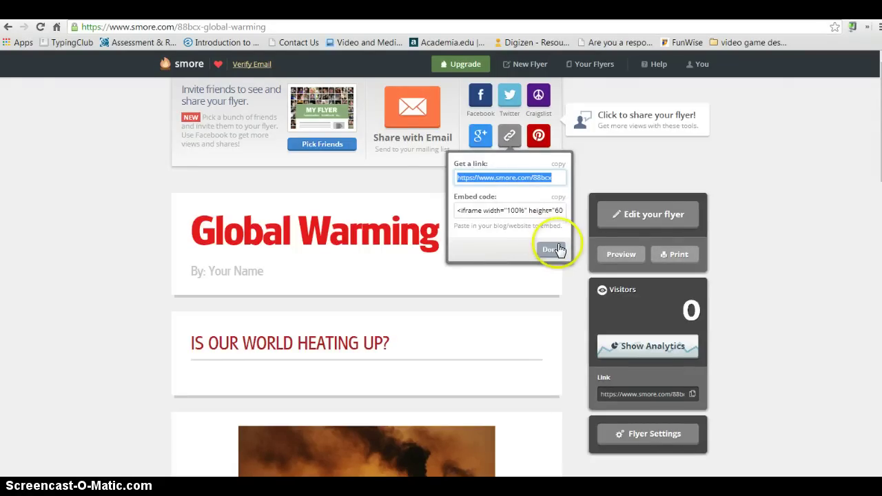
click(550, 250)
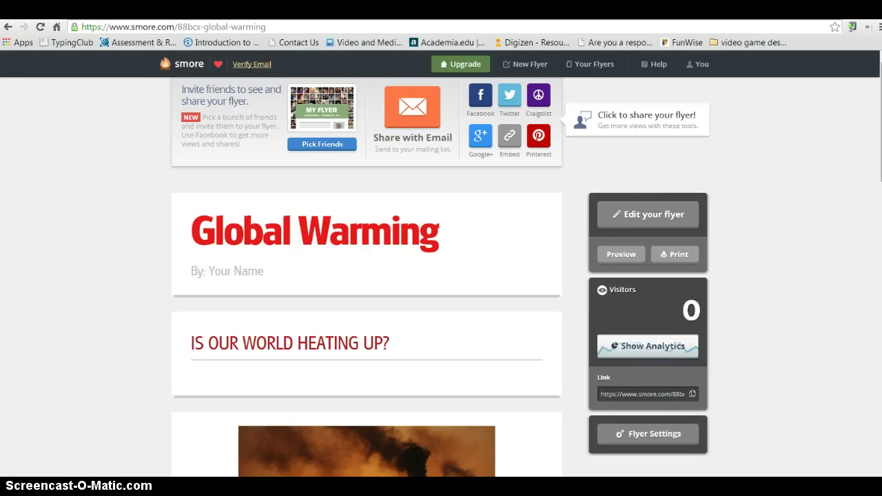